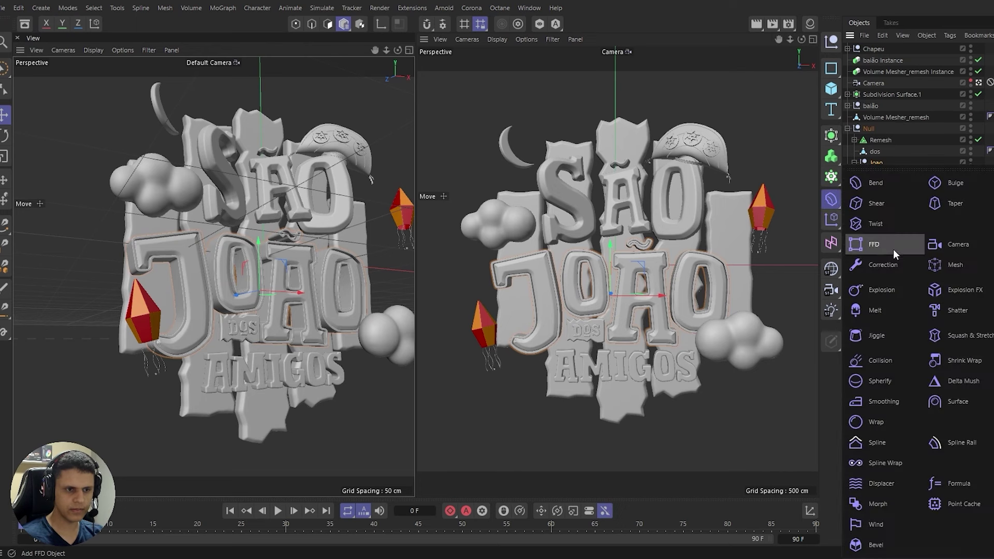
# Step: Minimize the Corona frame buffer to reveal the São João lettering scene in Cinema 4D
pyautogui.click(893, 250)
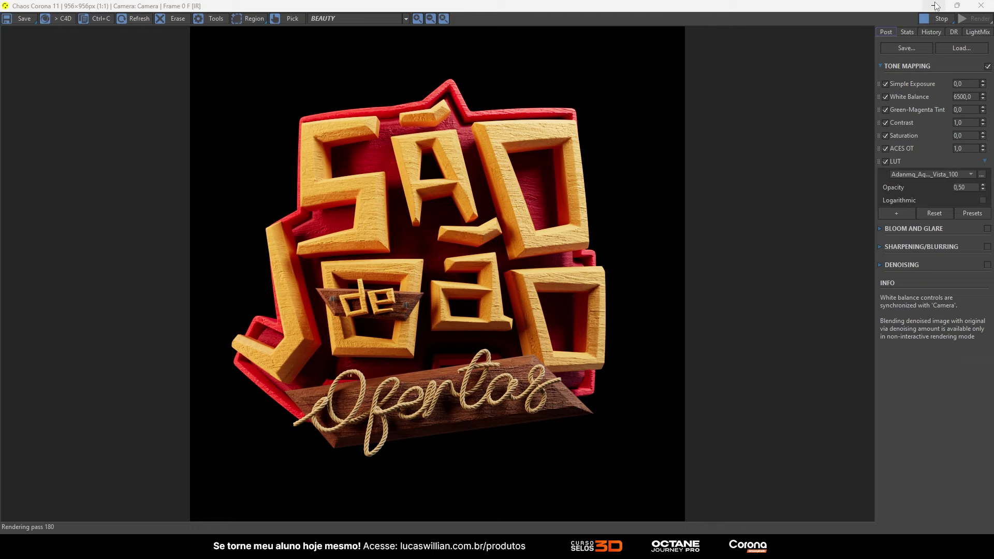
pyautogui.click(934, 6)
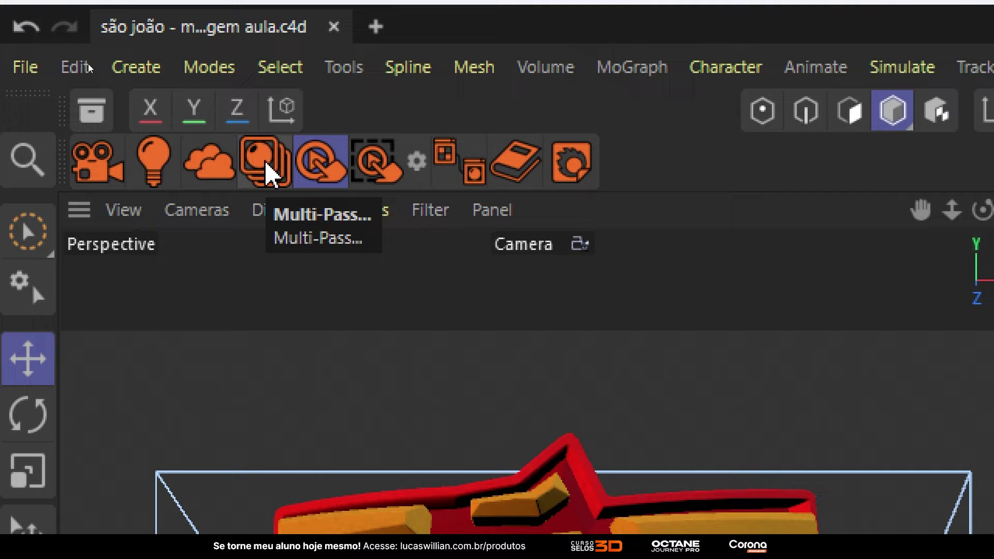
# Step: Enable Multi-pass and add a Mask ID pass that separates by Material
pyautogui.click(266, 164)
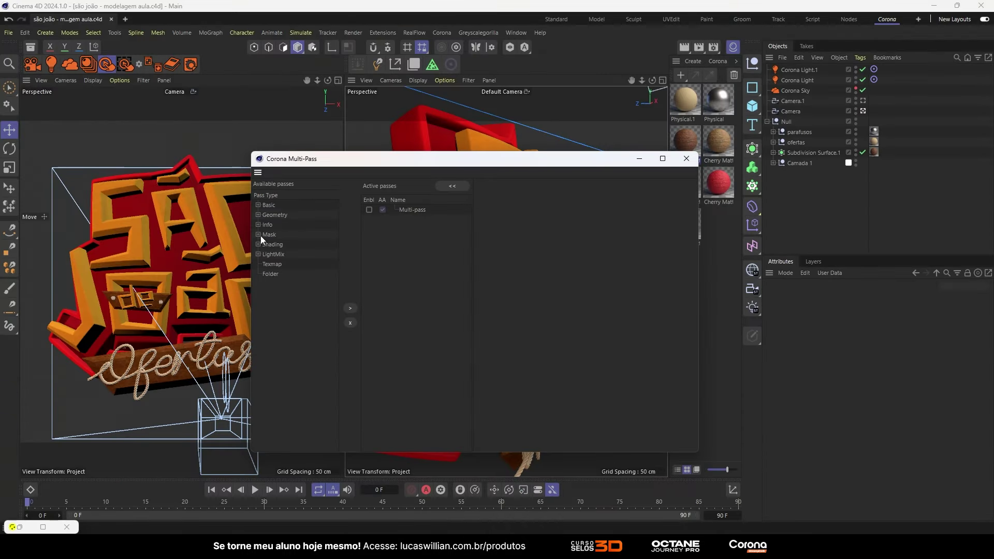
pyautogui.click(259, 234)
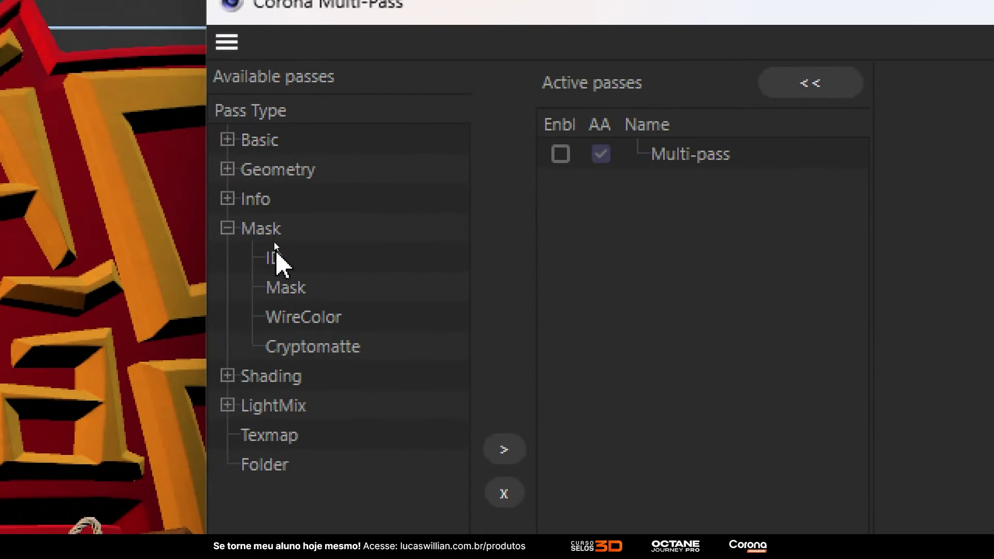
pyautogui.moveTo(274, 244); pyautogui.dragTo(429, 231)
pyautogui.moveTo(740, 217); pyautogui.dragTo(754, 220)
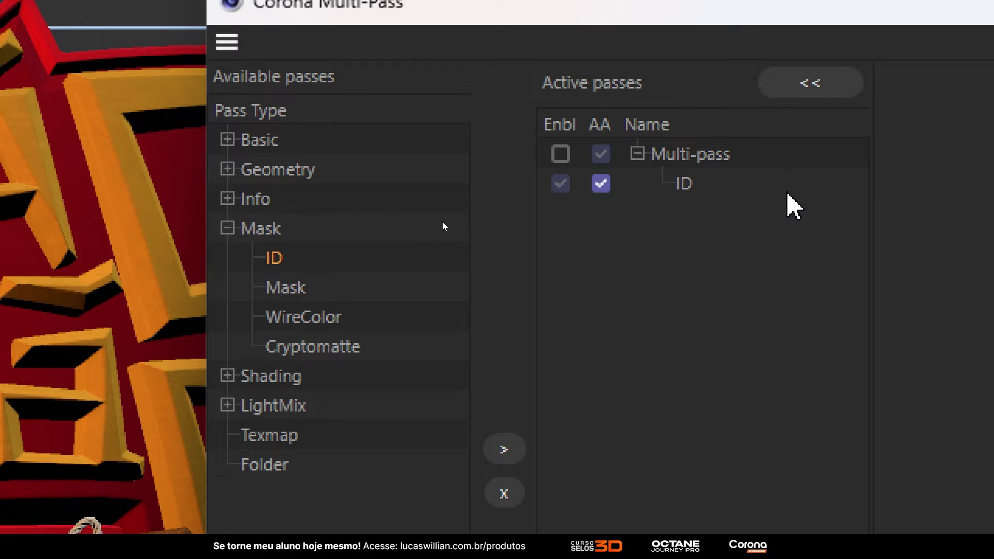
pyautogui.click(353, 155)
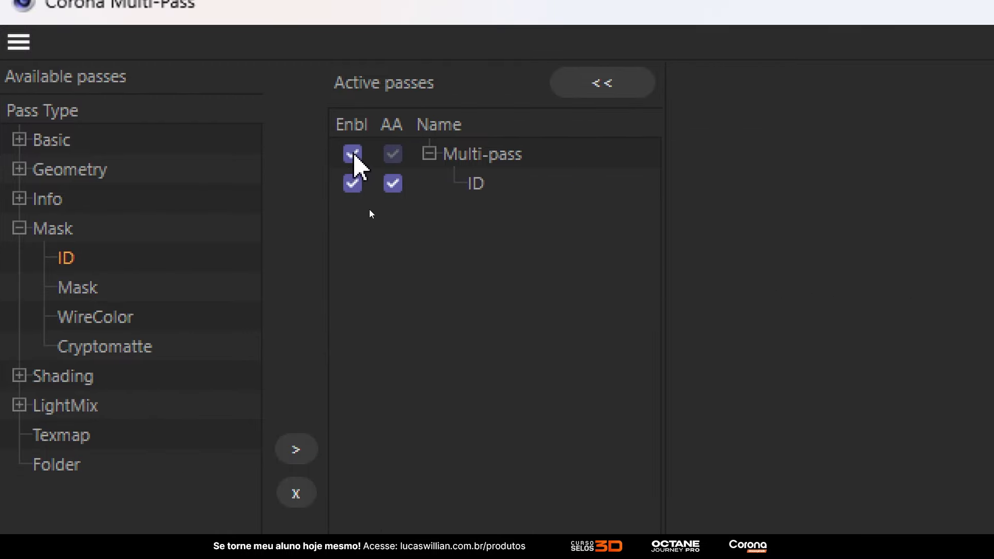
pyautogui.click(421, 228)
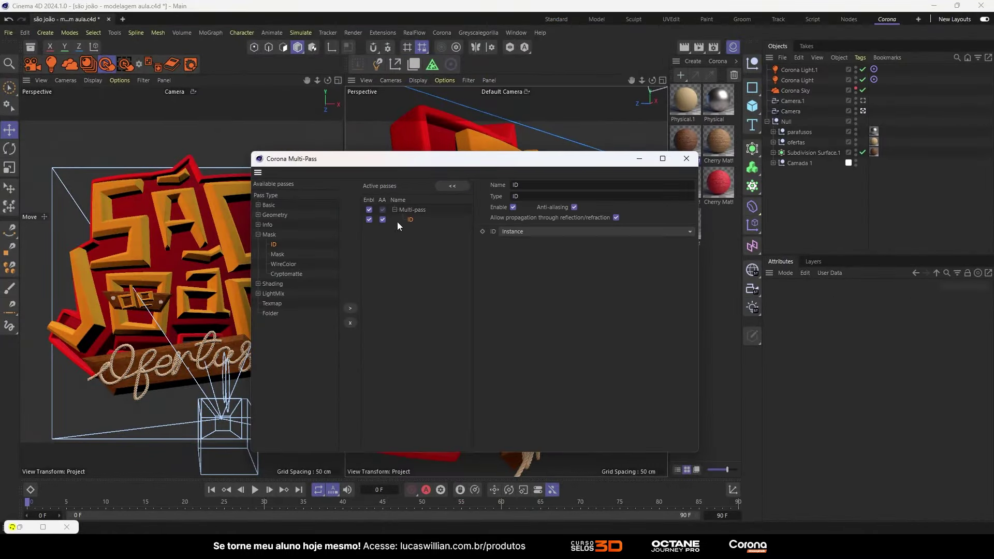
pyautogui.click(521, 233)
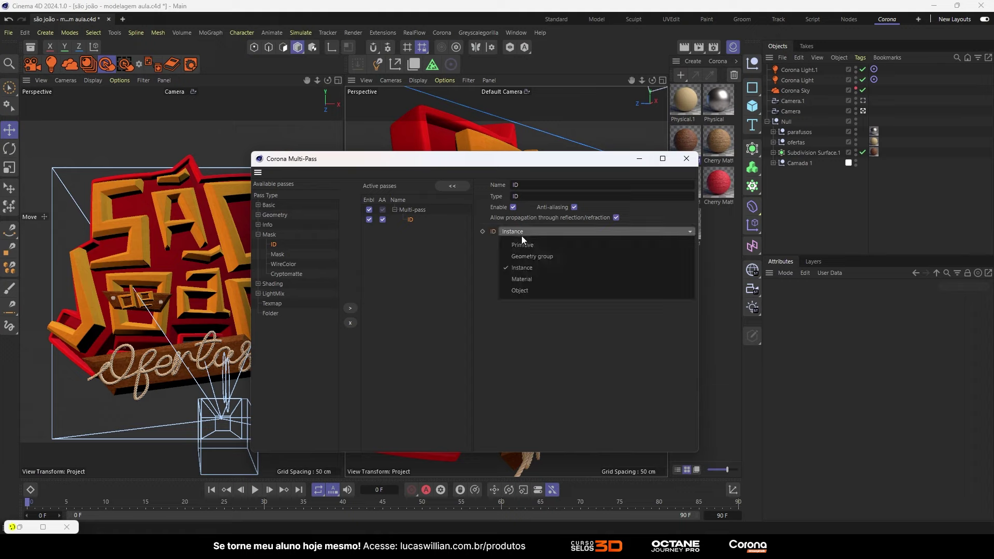
pyautogui.click(528, 279)
# Step: Add two more ID passes: ID0 separating by Object and ID1 by Instance
pyautogui.moveTo(410, 220); pyautogui.dragTo(409, 221)
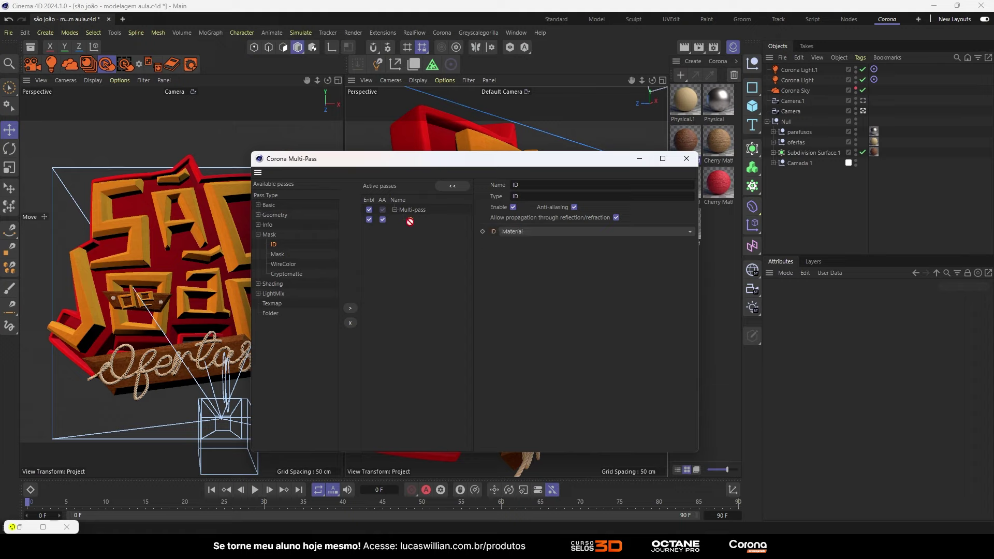
pyautogui.moveTo(412, 220); pyautogui.dragTo(413, 231)
pyautogui.click(522, 229)
pyautogui.click(529, 291)
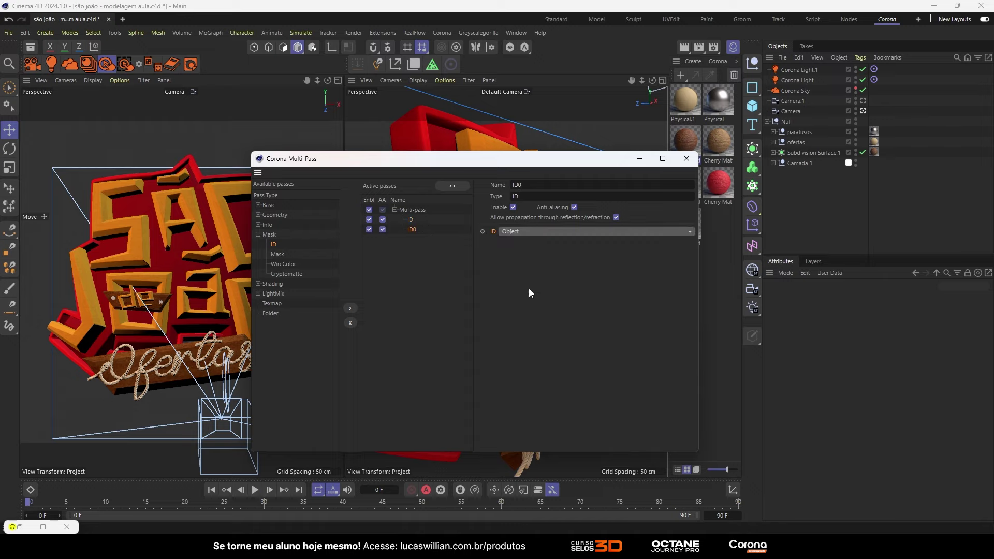
pyautogui.moveTo(413, 233); pyautogui.dragTo(413, 239)
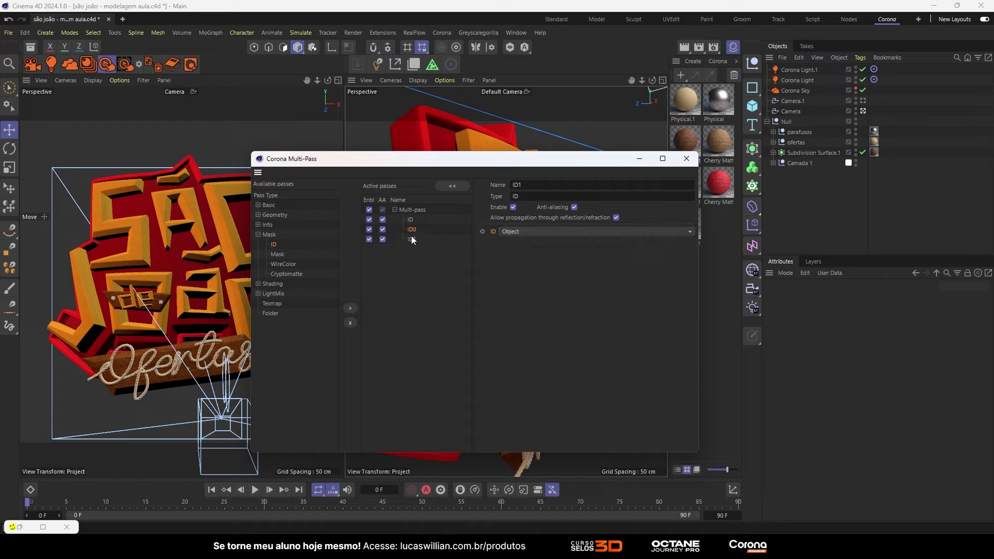
pyautogui.click(505, 232)
pyautogui.click(544, 268)
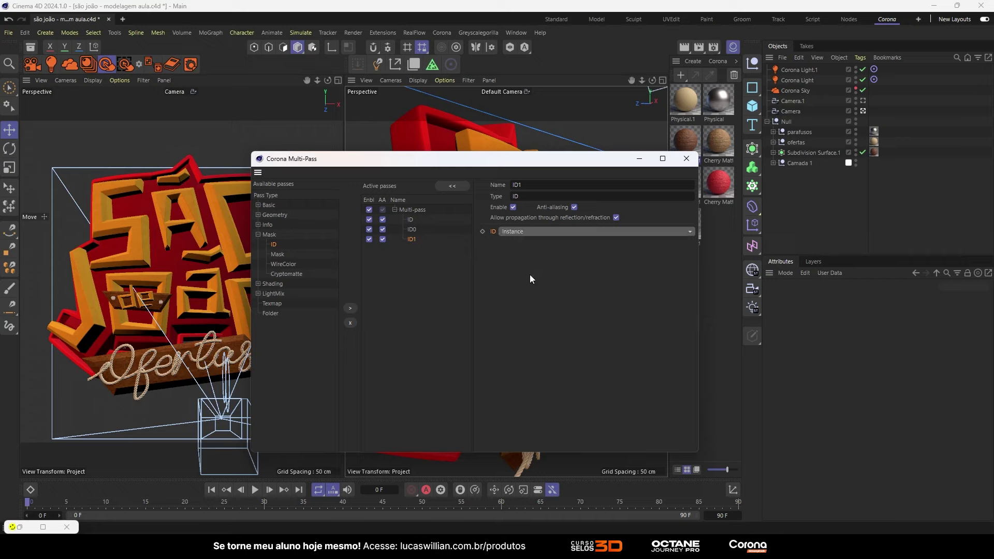
pyautogui.click(258, 234)
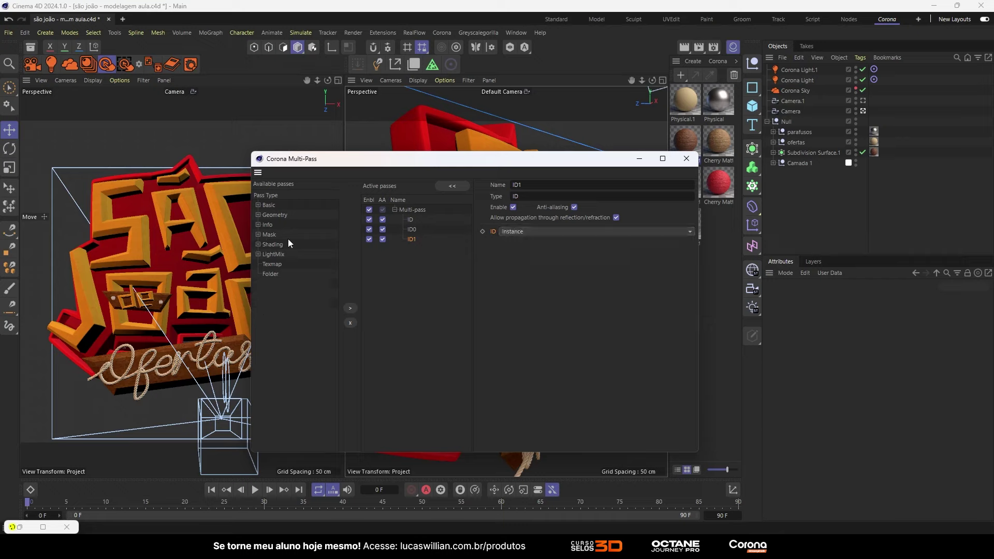
# Step: Add the Basic Reflect pass with Apply denoising ticked, then close Multi-Pass
pyautogui.click(258, 206)
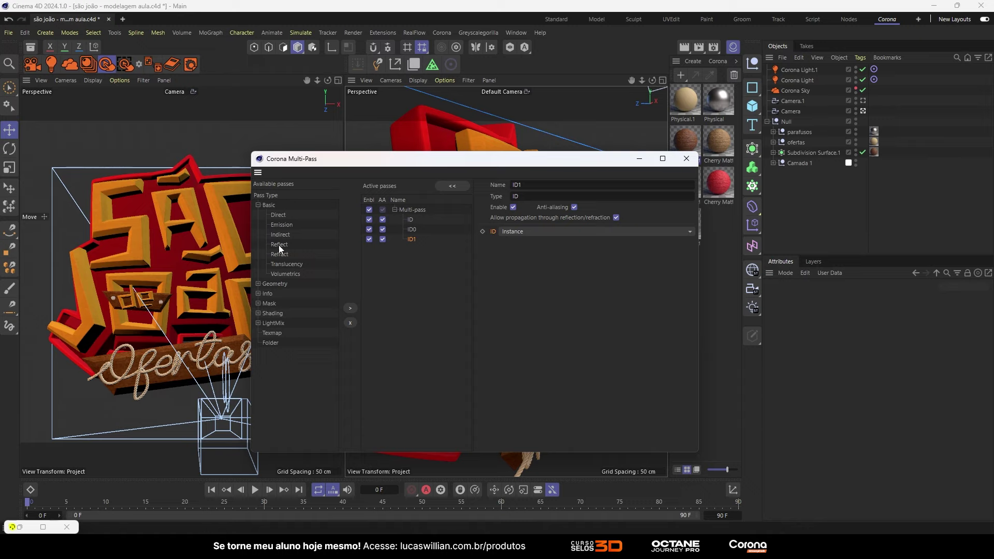
pyautogui.moveTo(280, 245); pyautogui.dragTo(418, 263)
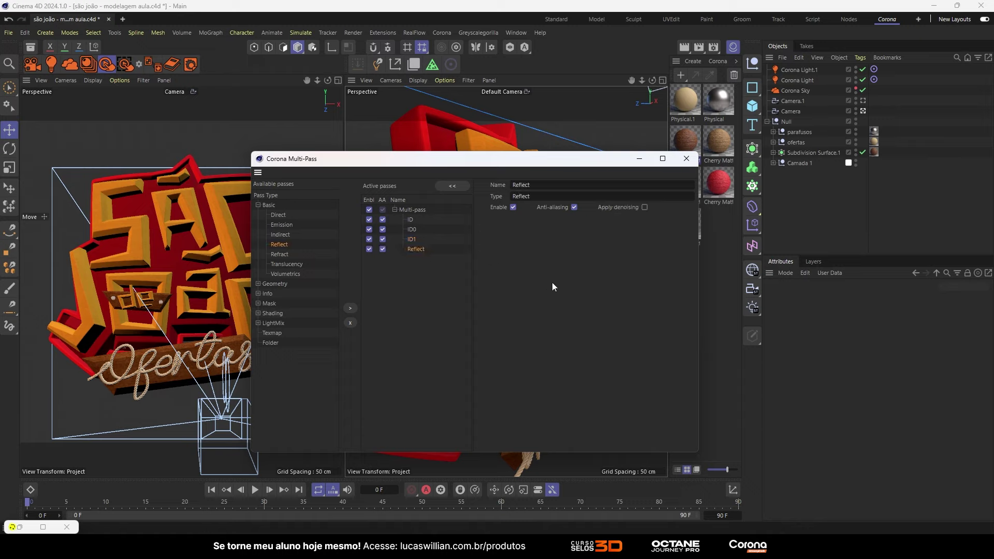
pyautogui.click(645, 208)
pyautogui.click(258, 313)
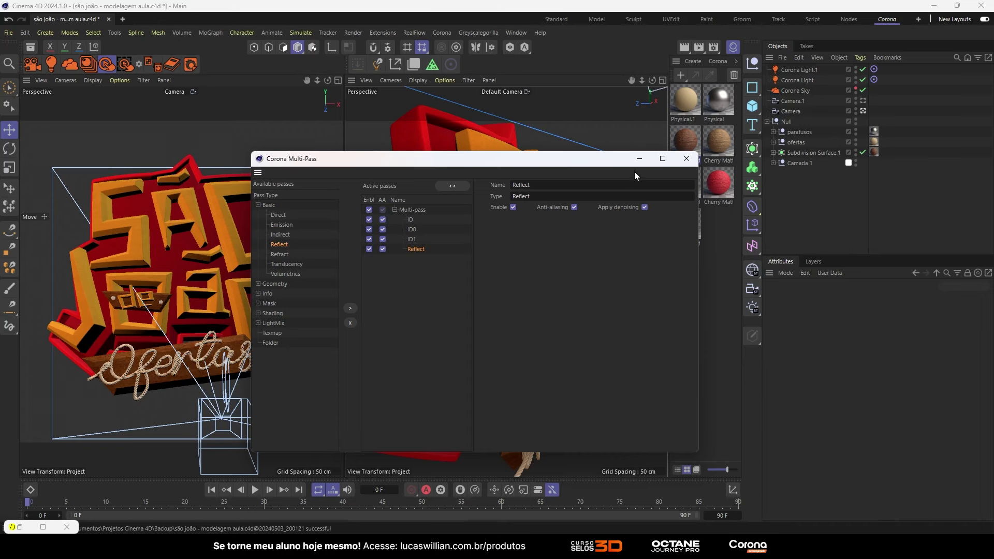
pyautogui.click(686, 158)
# Step: Set the Corona renderer's time limit to 2 minutes in Render Settings
pyautogui.click(714, 47)
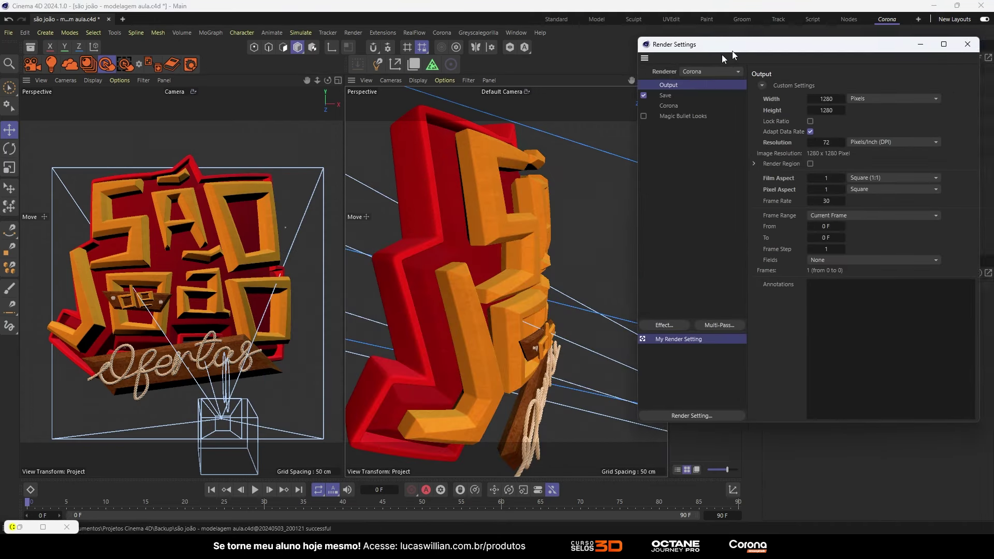
pyautogui.moveTo(733, 53); pyautogui.dragTo(279, 127)
pyautogui.moveTo(526, 200); pyautogui.dragTo(690, 202)
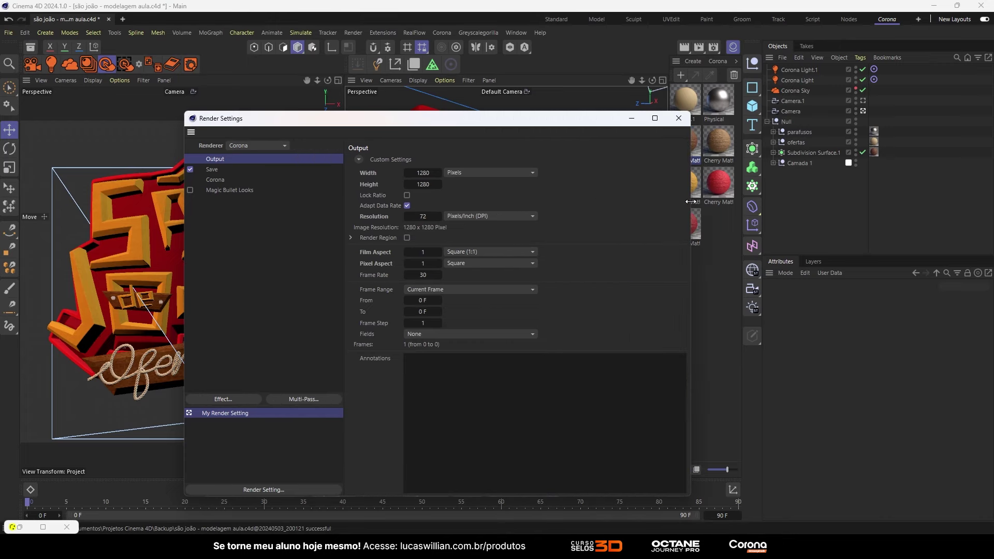
pyautogui.click(215, 180)
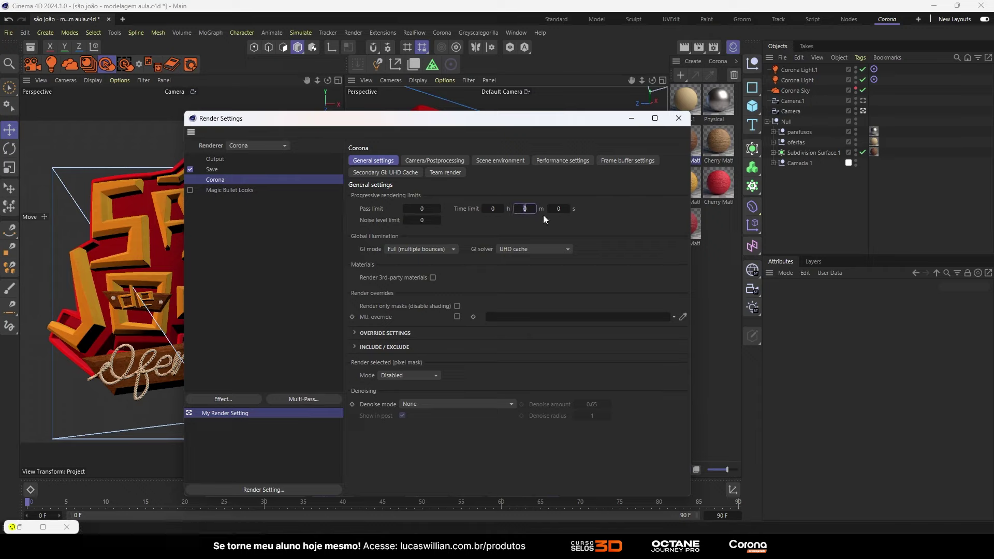
pyautogui.write('2')
pyautogui.press('Return')
pyautogui.click(27, 516)
pyautogui.doubleClick(29, 525)
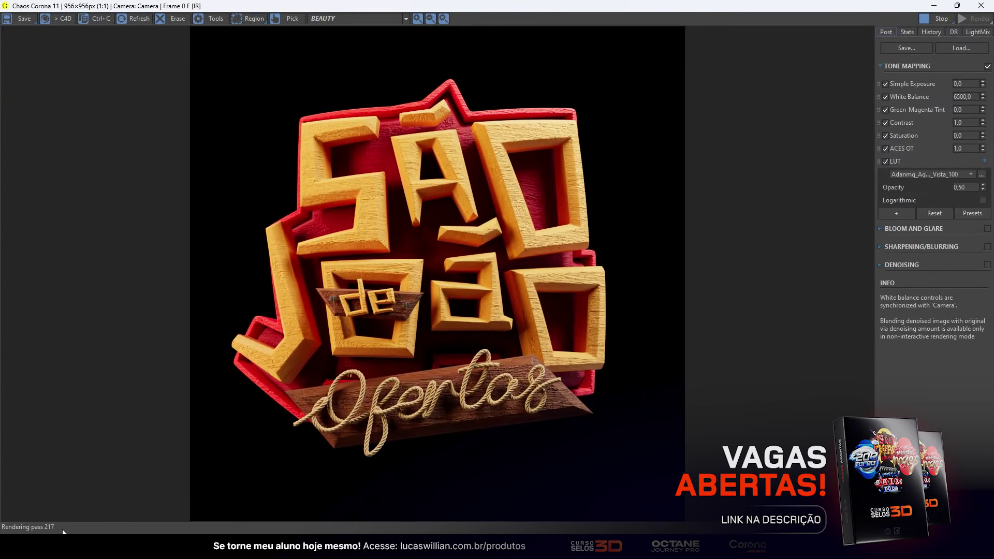
pyautogui.scroll(2, 421, 236)
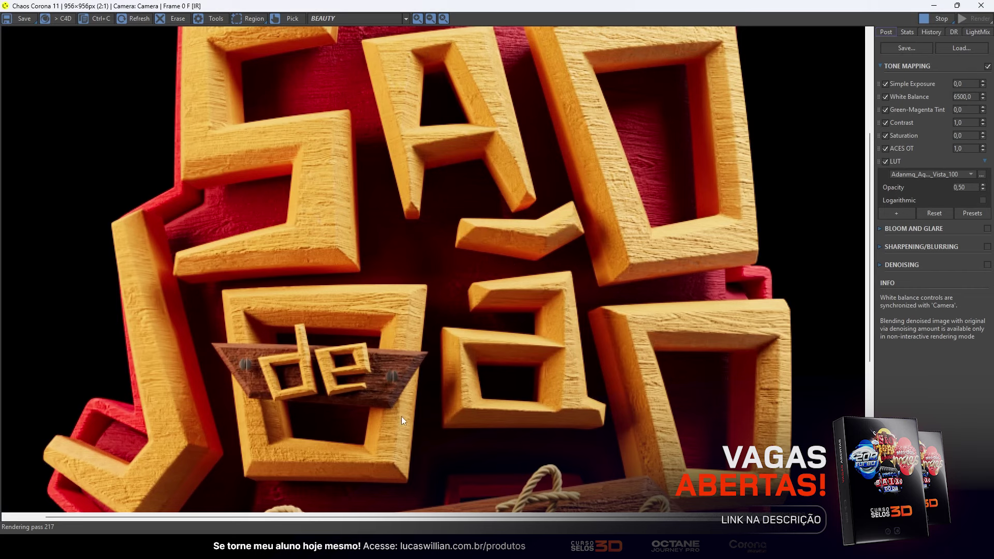
pyautogui.click(930, 5)
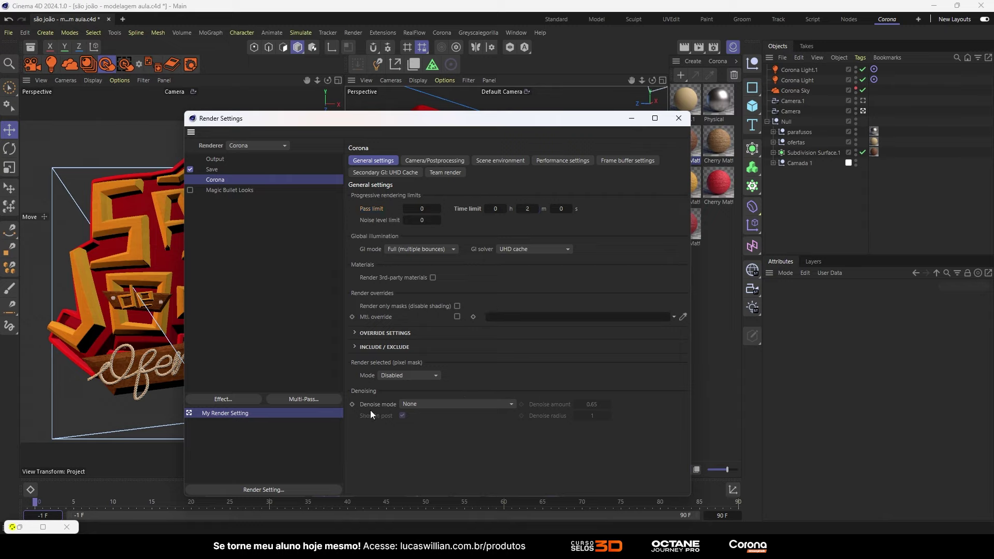
# Step: Switch Denoise mode to Corona high quality and review the 1280 × 1280, 72 DPI output
pyautogui.click(420, 407)
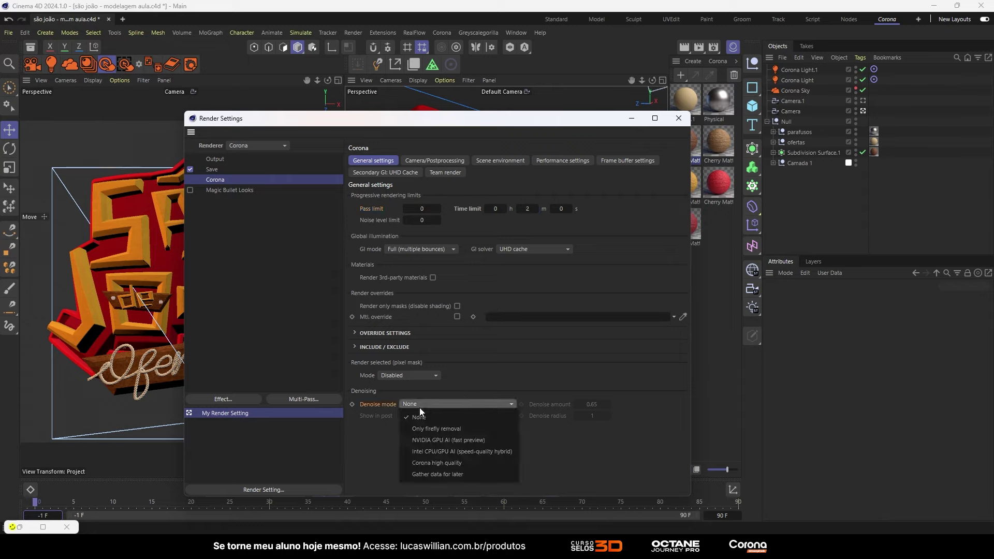
pyautogui.click(428, 464)
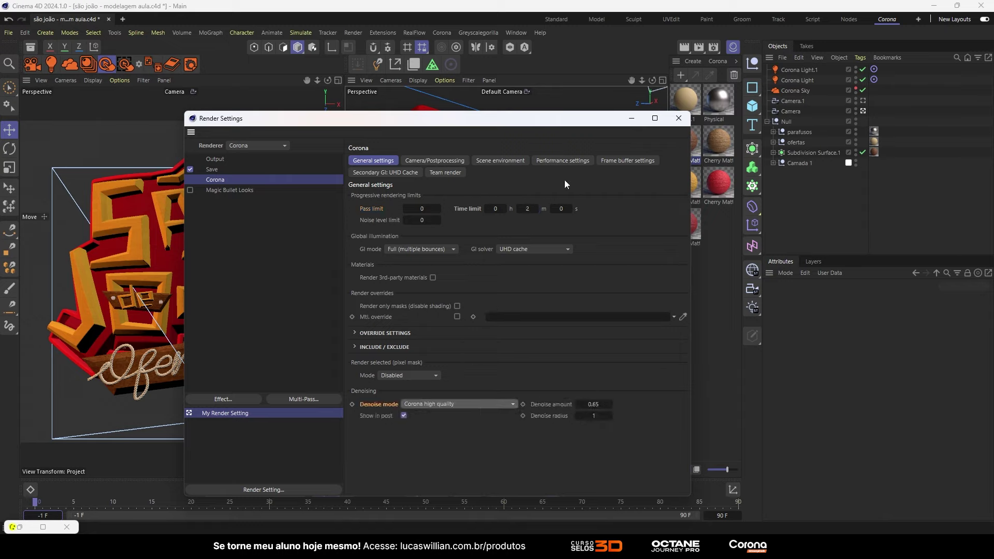
pyautogui.moveTo(285, 118); pyautogui.dragTo(398, 94)
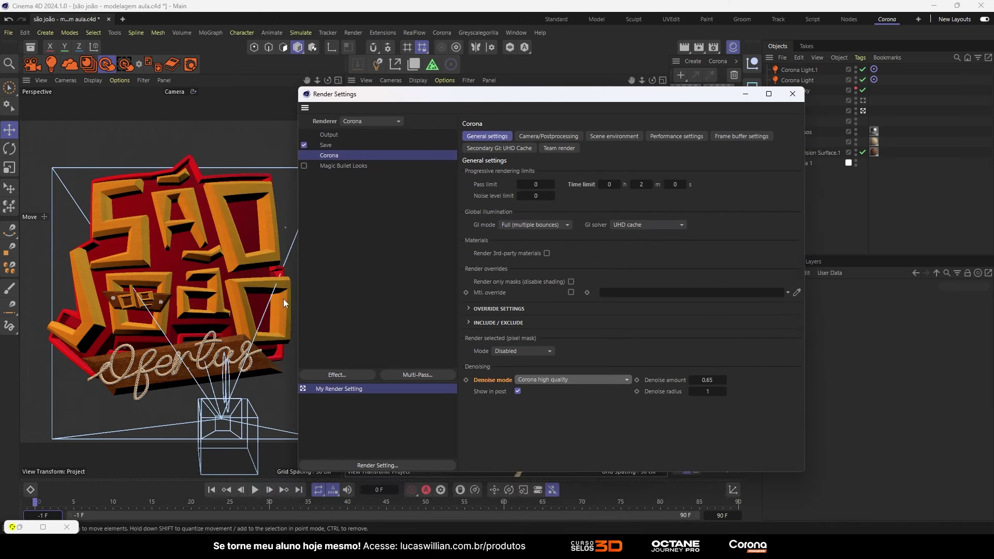
pyautogui.click(641, 184)
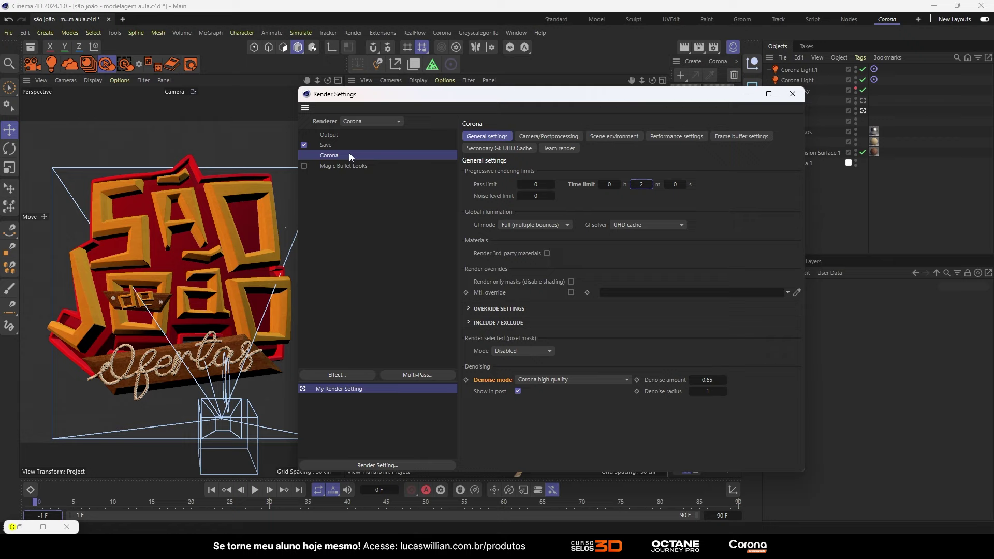
pyautogui.click(333, 136)
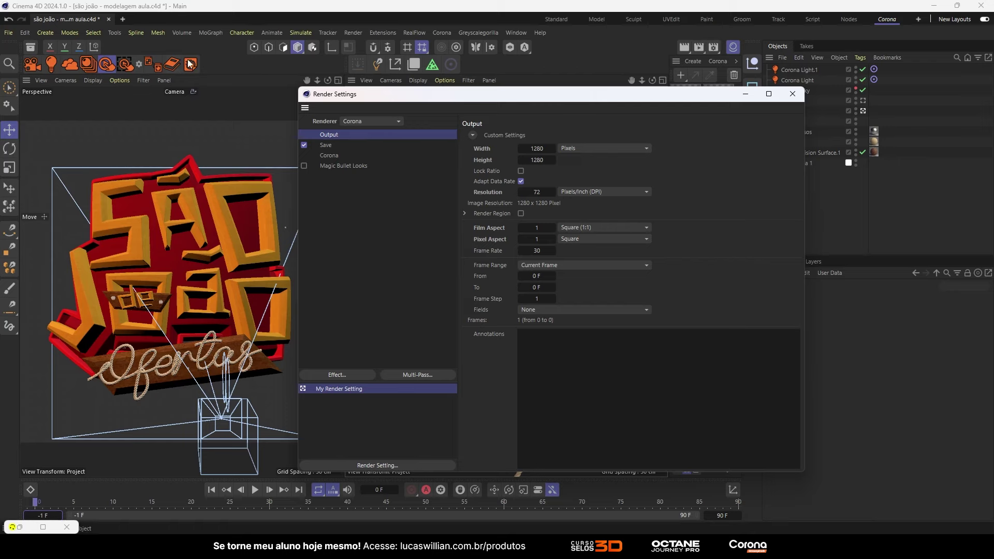
# Step: Review the TIF and layered 16-bit PSD save settings, then view the full render in the VFB
pyautogui.click(326, 145)
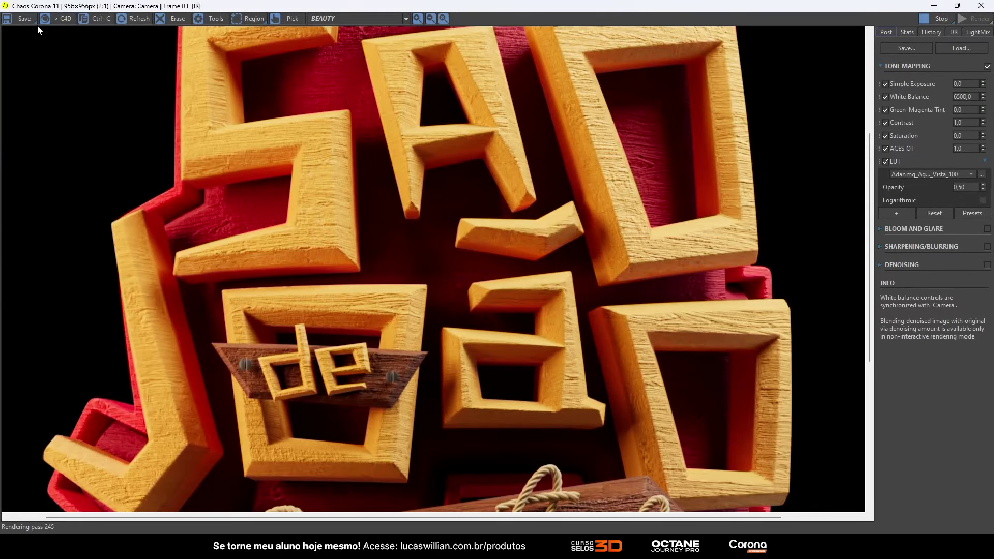
pyautogui.click(36, 22)
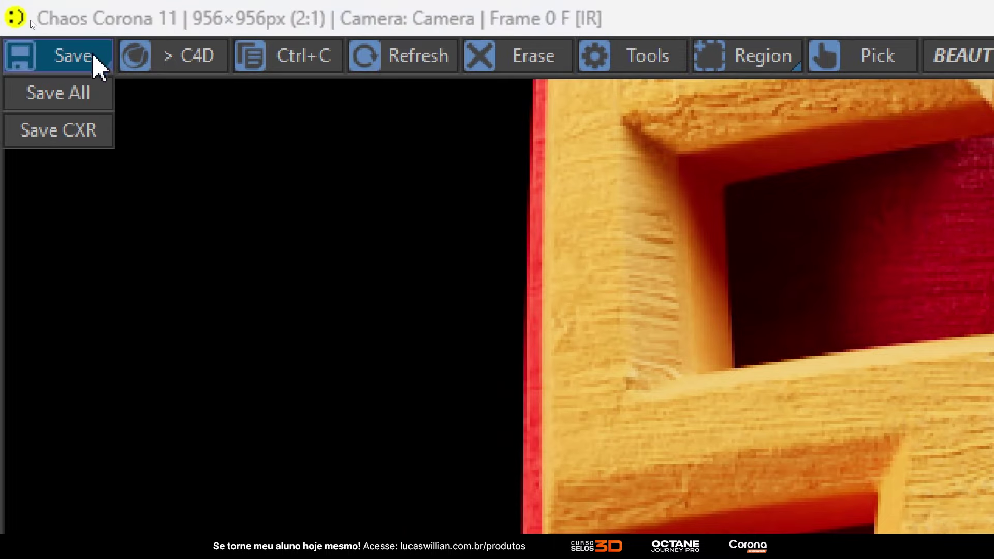
pyautogui.click(146, 88)
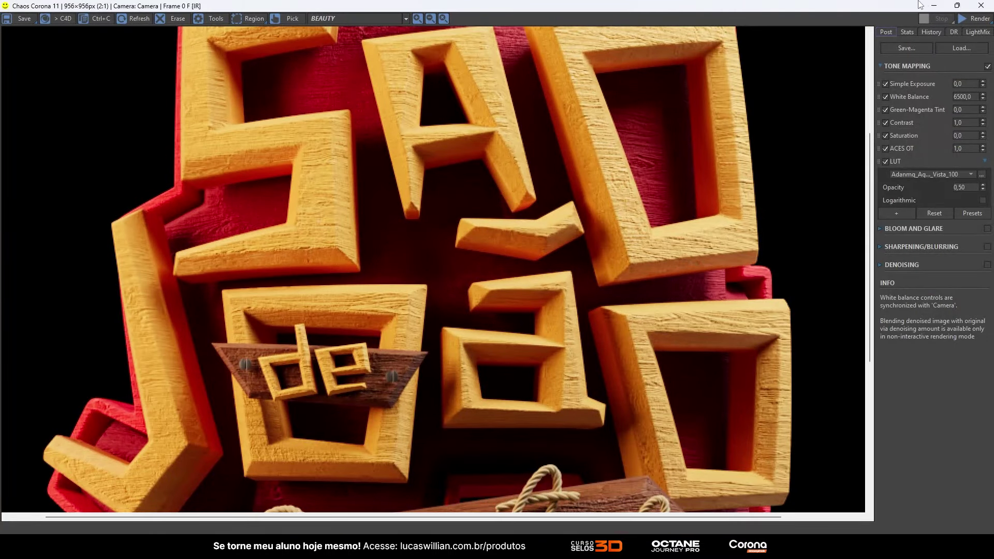
pyautogui.click(933, 6)
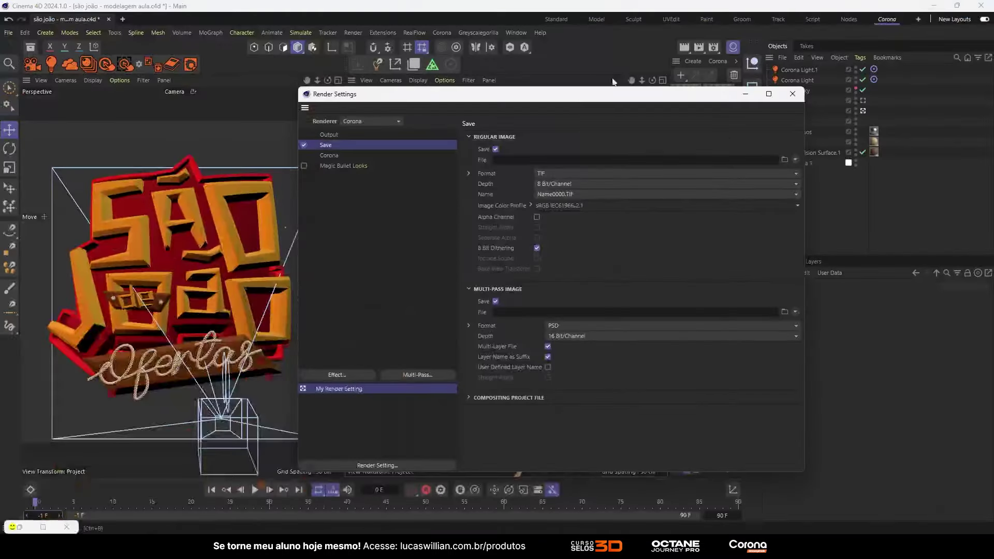
pyautogui.click(746, 96)
pyautogui.click(24, 528)
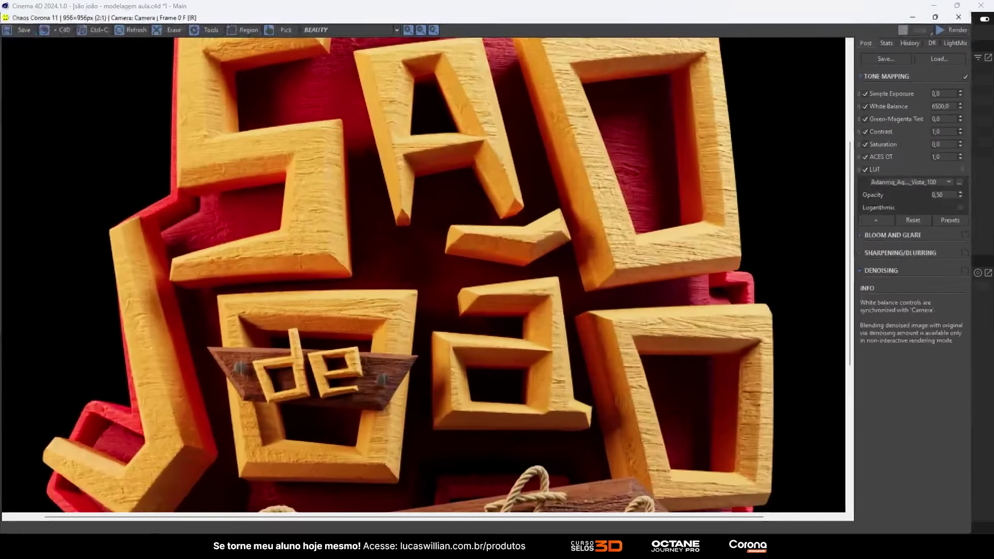
pyautogui.scroll(-1, 452, 340)
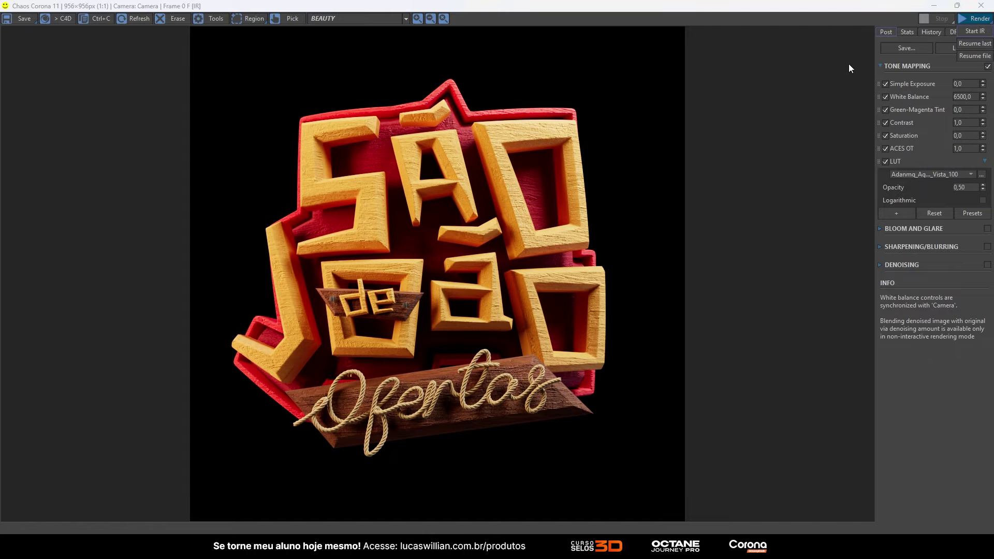
# Step: Re-render the seal and view its ID, ID0 and Reflect passes before returning to BEAUTY
pyautogui.click(965, 18)
pyautogui.click(337, 18)
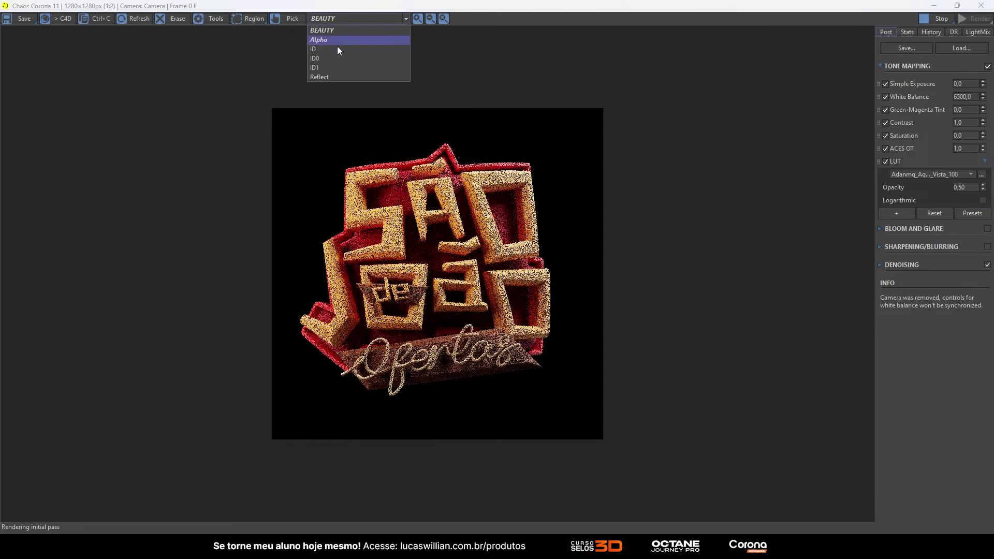
pyautogui.click(338, 49)
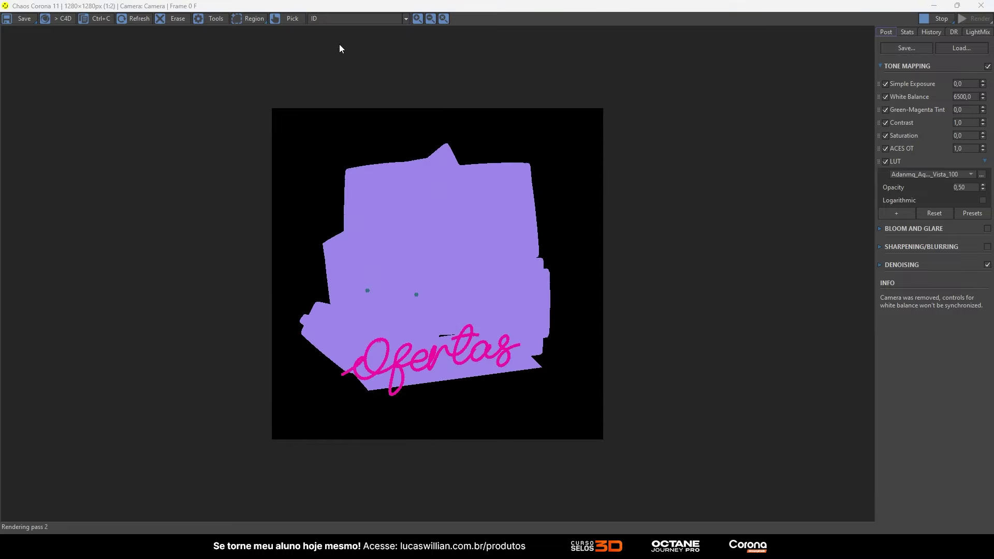
pyautogui.click(337, 18)
pyautogui.click(328, 57)
pyautogui.click(337, 20)
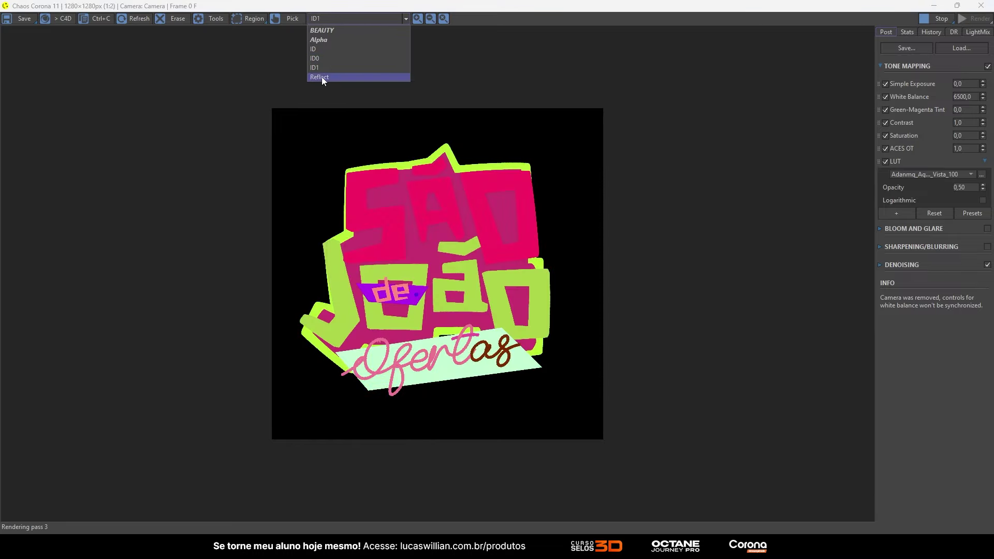
pyautogui.click(322, 77)
pyautogui.scroll(3, 355, 23)
pyautogui.click(329, 21)
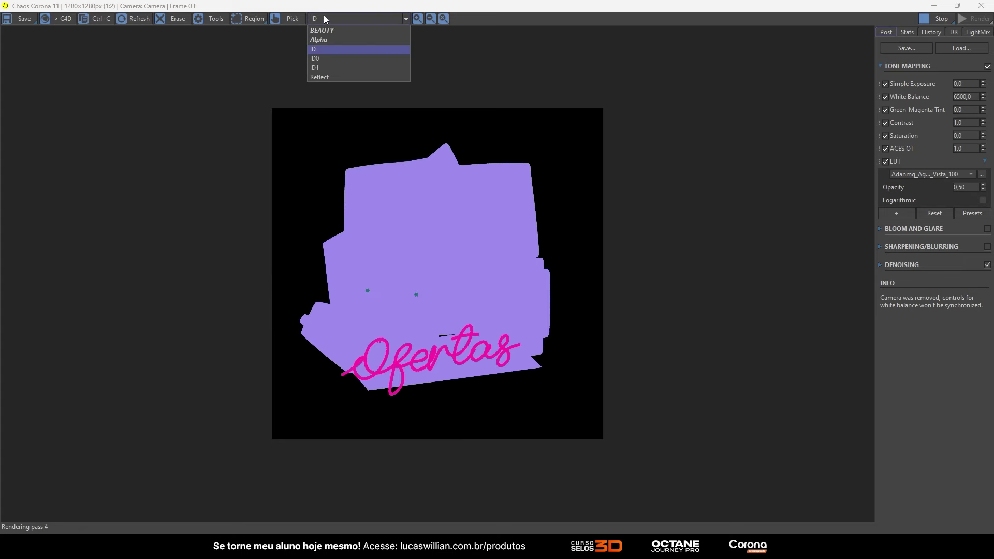
pyautogui.scroll(1, 456, 211)
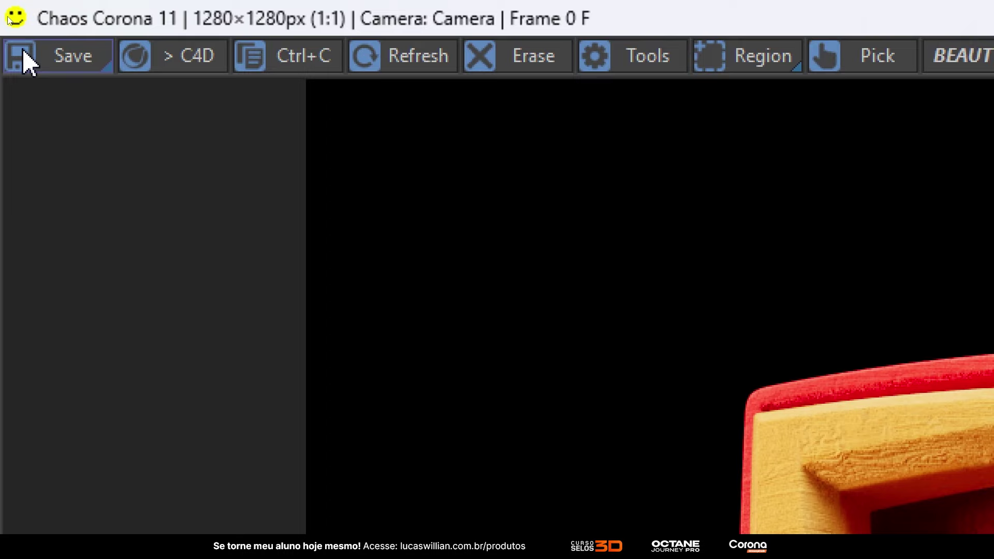
pyautogui.click(62, 57)
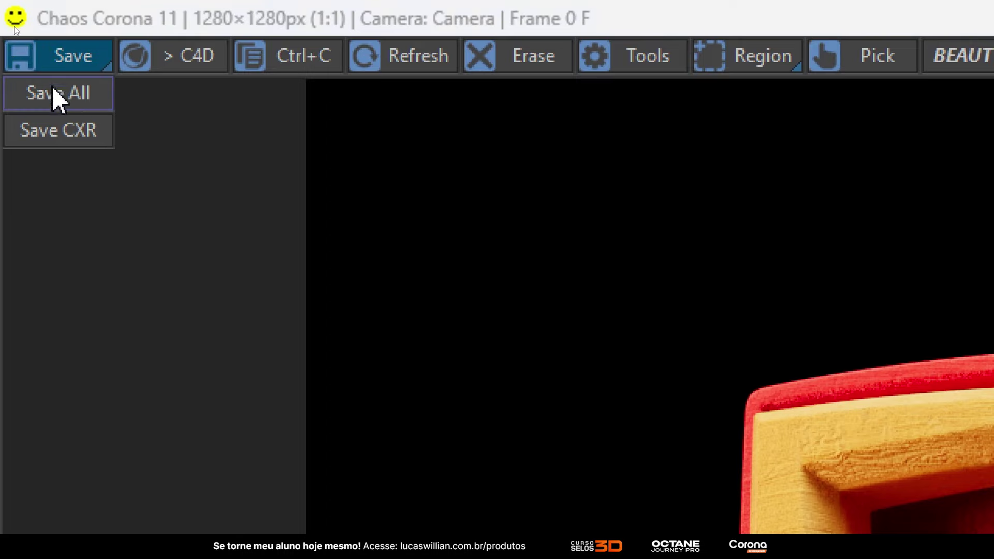
# Step: Save all passes as PROJETO PNG files in RENDER at 8 bits/channel with alpha
pyautogui.click(75, 104)
pyautogui.write('PROJETO')
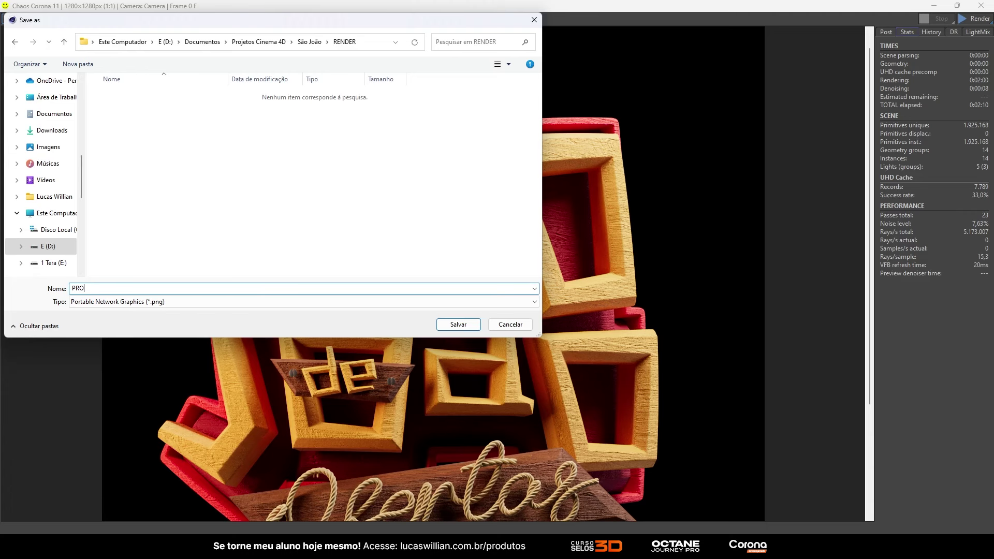
pyautogui.press('Return')
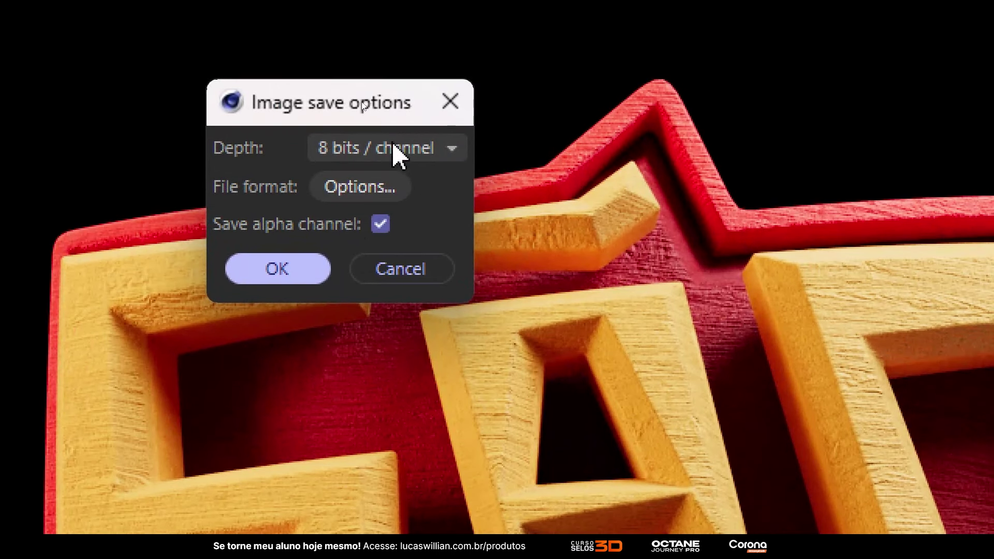
pyautogui.click(399, 150)
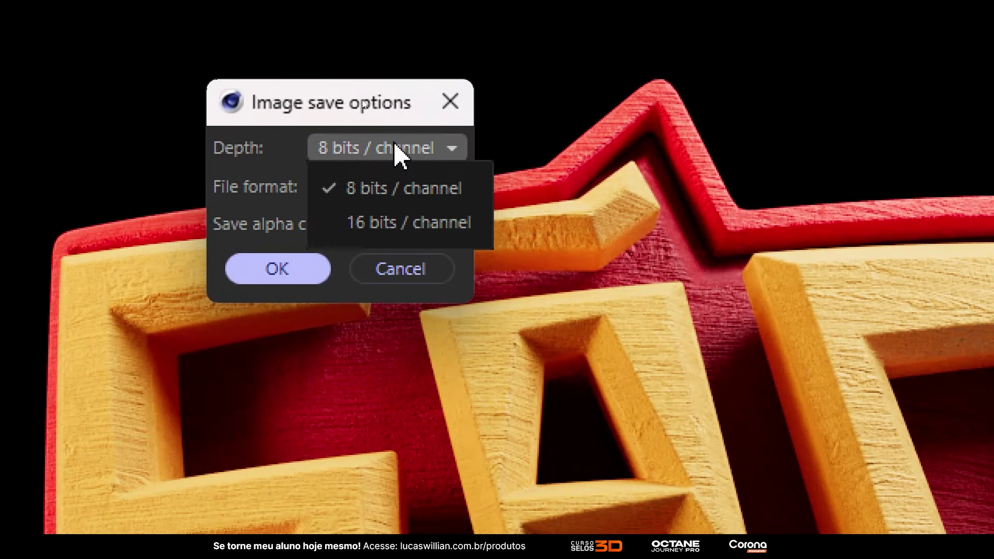
pyautogui.click(357, 189)
pyautogui.click(362, 187)
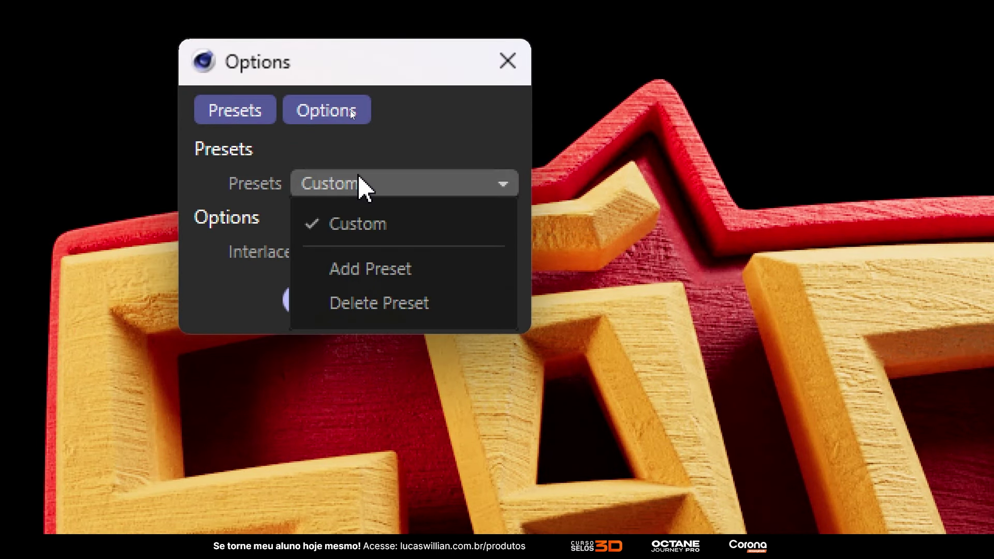
pyautogui.click(363, 223)
pyautogui.press('Return')
pyautogui.click(294, 271)
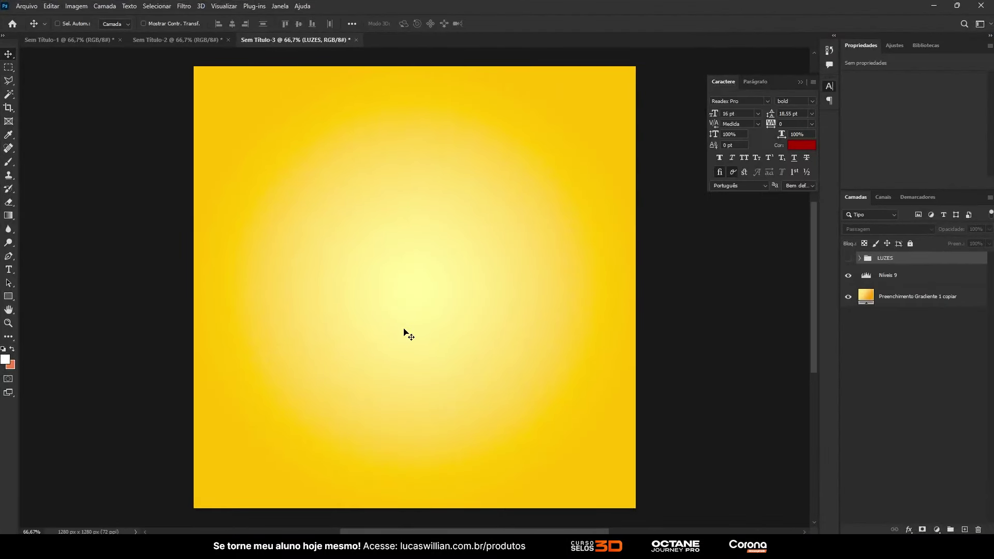
# Step: Inspect the LUZES group, the Níveis 9 adjustment and the yellow gradient fill settings
pyautogui.hotkey('ctrl', '+')
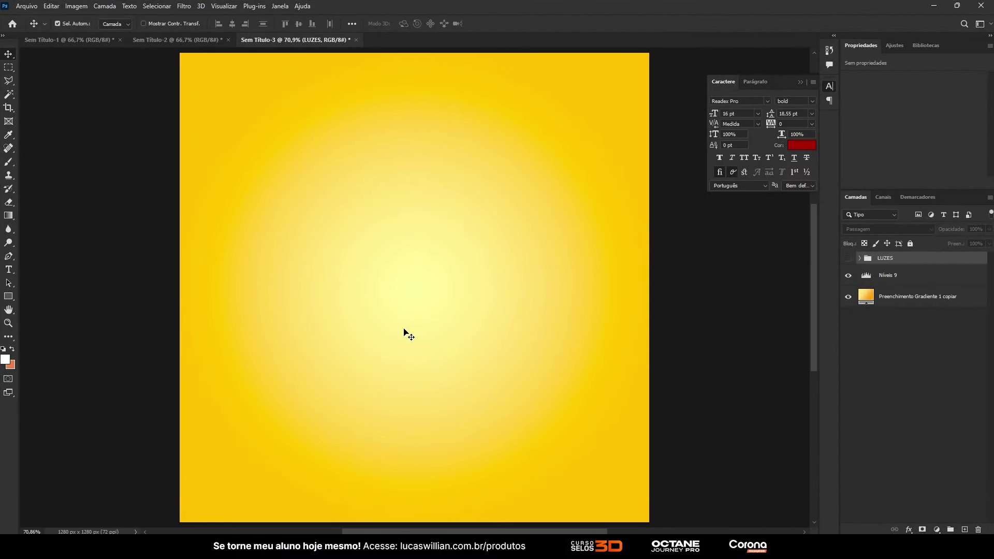
pyautogui.click(846, 263)
pyautogui.click(847, 278)
pyautogui.click(848, 278)
pyautogui.click(848, 296)
pyautogui.doubleClick(866, 296)
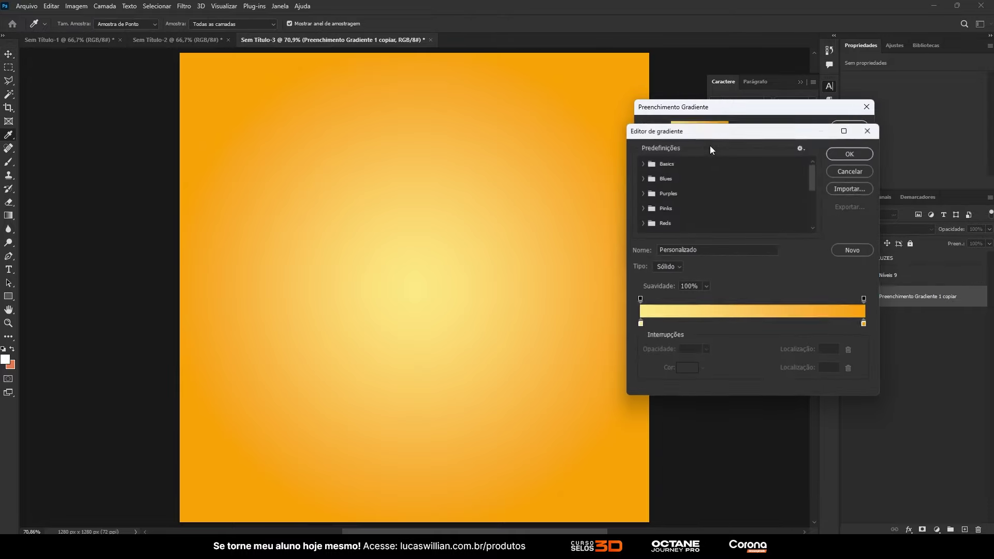
pyautogui.click(850, 175)
pyautogui.click(848, 276)
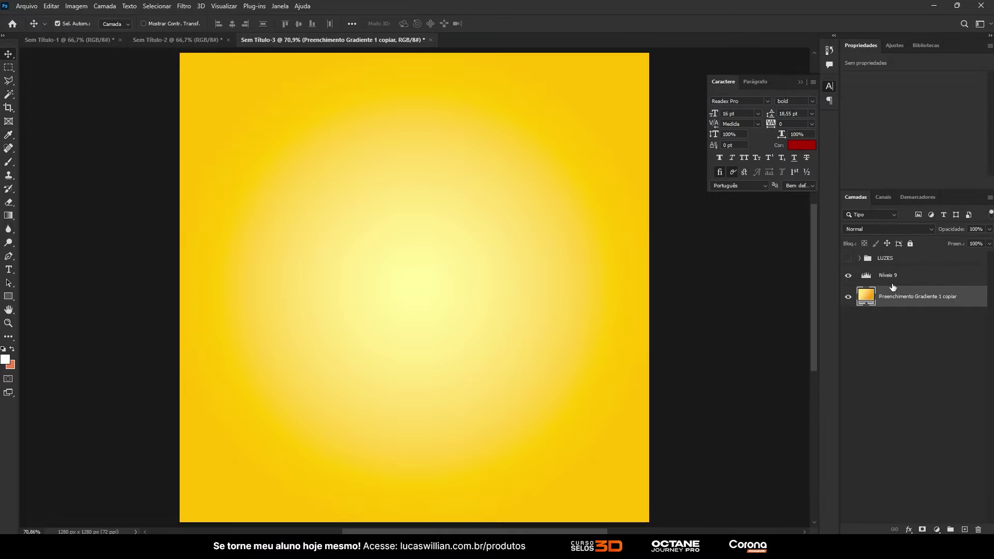
pyautogui.click(847, 259)
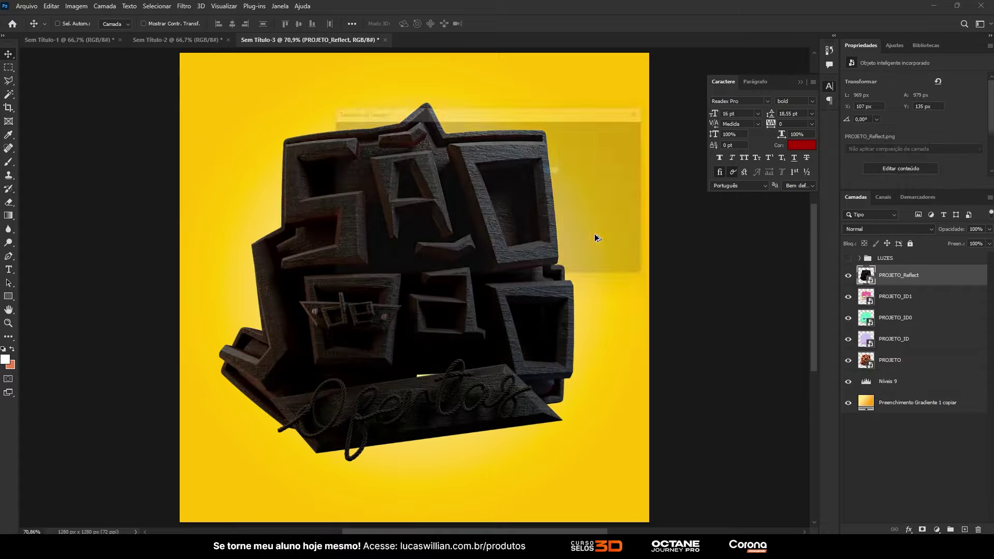
# Step: Check the Image Size dialog in pixels and leave the size unchanged
pyautogui.hotkey('ctrl', 'alt', 'i')
pyautogui.click(627, 169)
pyautogui.click(623, 190)
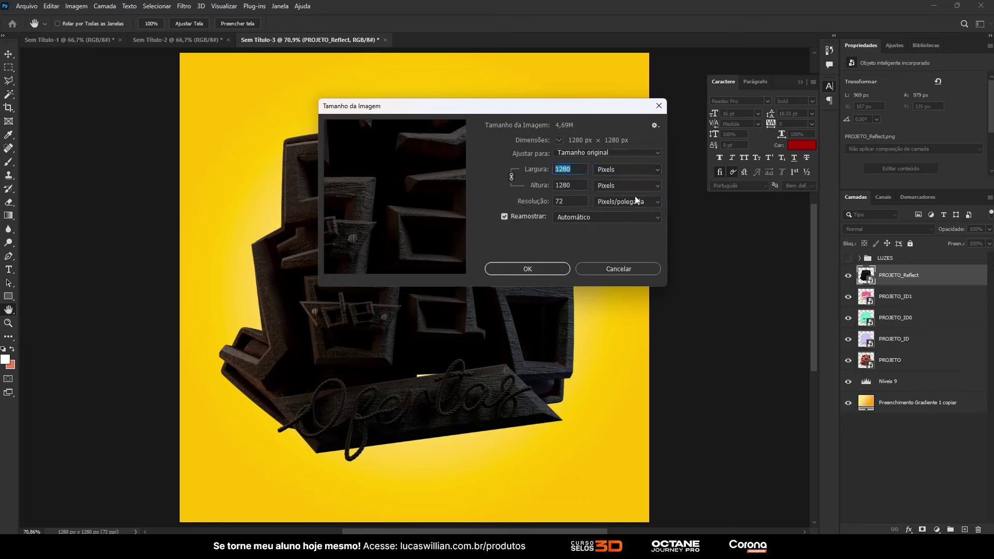
pyautogui.click(608, 268)
# Step: Hide the PROJETO_Reflect, ID1, ID and ID0 layers and select the PROJETO render layer
pyautogui.click(847, 275)
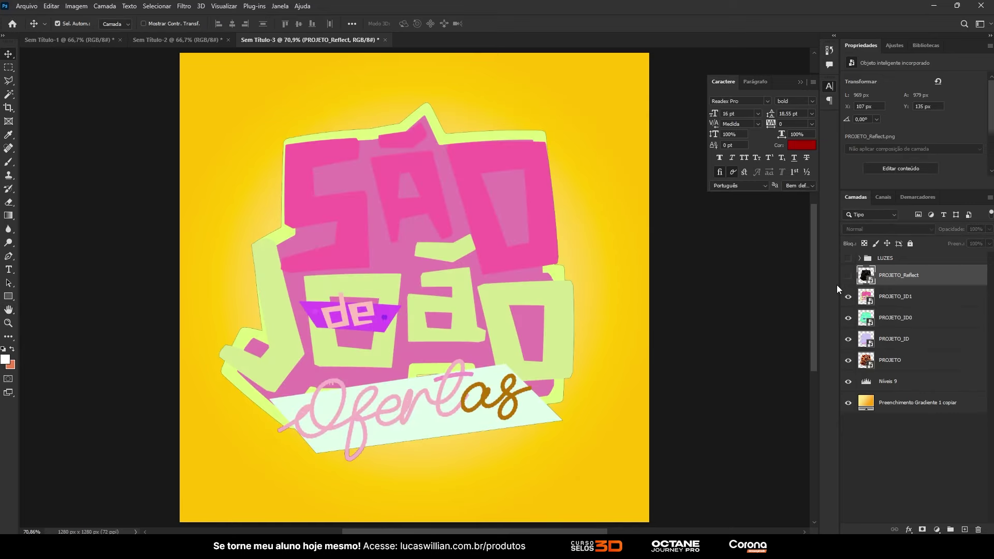
pyautogui.click(847, 275)
pyautogui.click(848, 296)
pyautogui.click(848, 339)
pyautogui.click(849, 318)
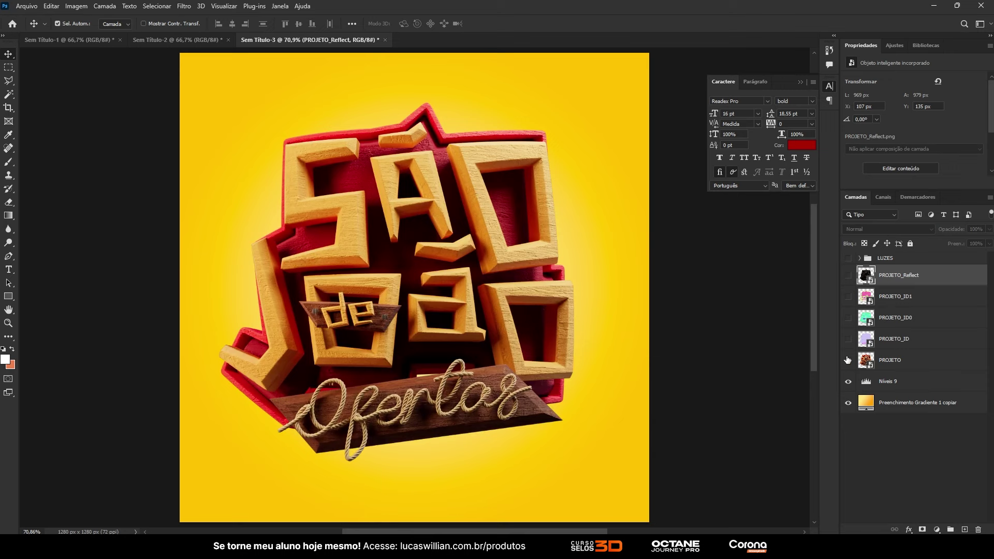
pyautogui.click(900, 365)
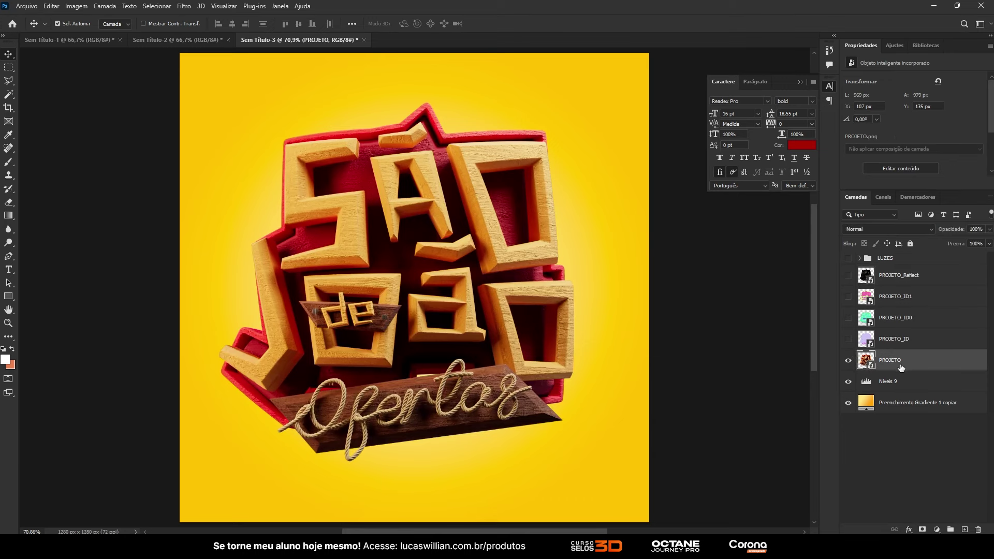
pyautogui.click(849, 339)
pyautogui.click(848, 317)
pyautogui.keyDown('alt'); pyautogui.scroll(1, 373, 274); pyautogui.keyUp('alt')
pyautogui.keyDown('alt'); pyautogui.scroll(-2, 368, 276); pyautogui.keyUp('alt')
pyautogui.keyDown('alt'); pyautogui.scroll(1, 378, 275); pyautogui.keyUp('alt')
pyautogui.click(893, 46)
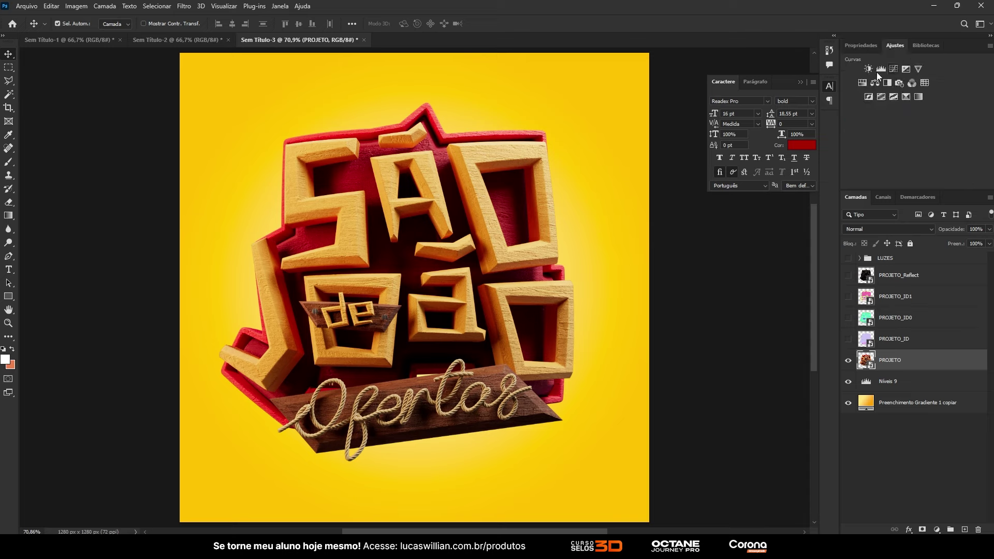
# Step: Try a Levels adjustment on PROJETO, then delete the Níveis 10 layer
pyautogui.click(879, 70)
pyautogui.moveTo(920, 155); pyautogui.dragTo(870, 155)
pyautogui.click(917, 183)
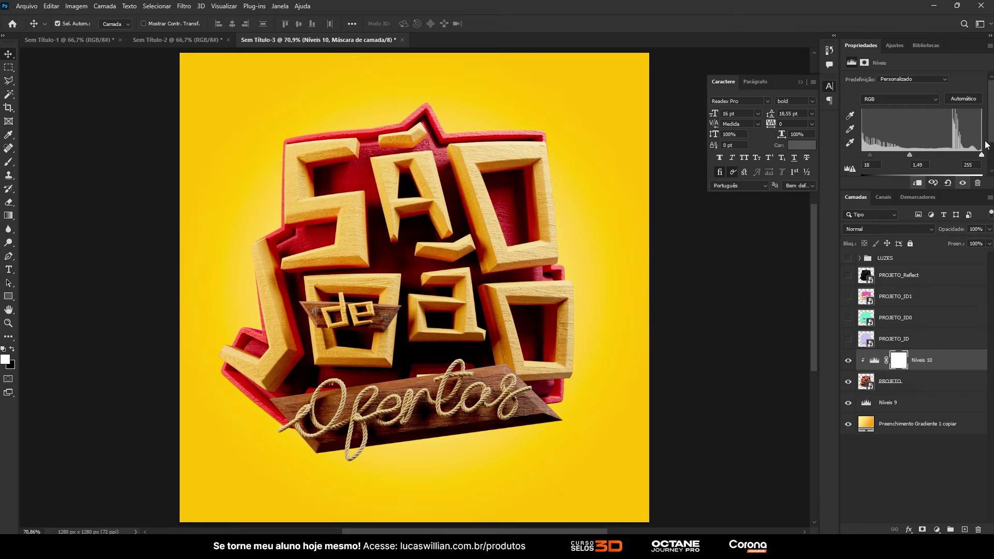
pyautogui.moveTo(981, 154); pyautogui.dragTo(972, 154)
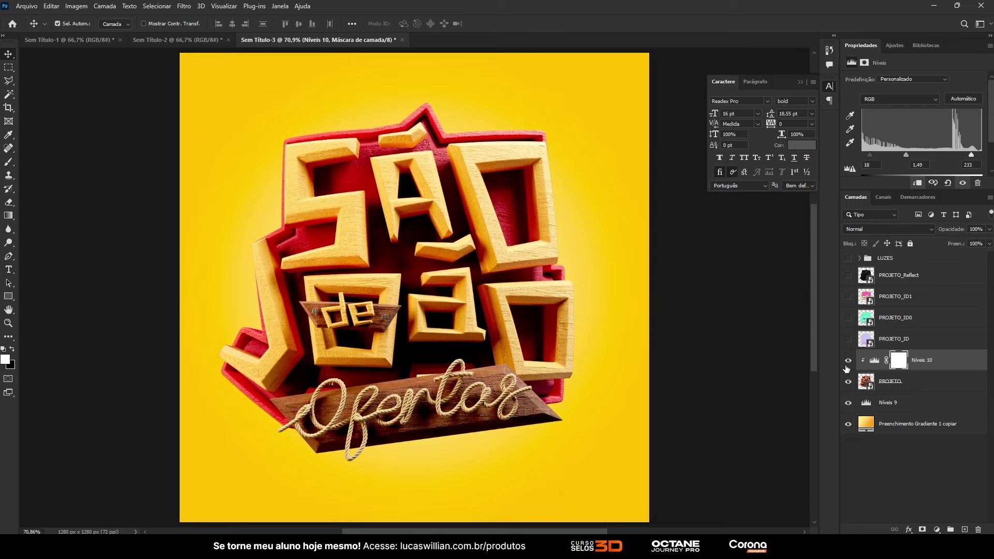
pyautogui.press('Delete')
# Step: Show the PROJETO_ID1 colour pass, make it the working layer and pick the Magic Wand
pyautogui.click(849, 339)
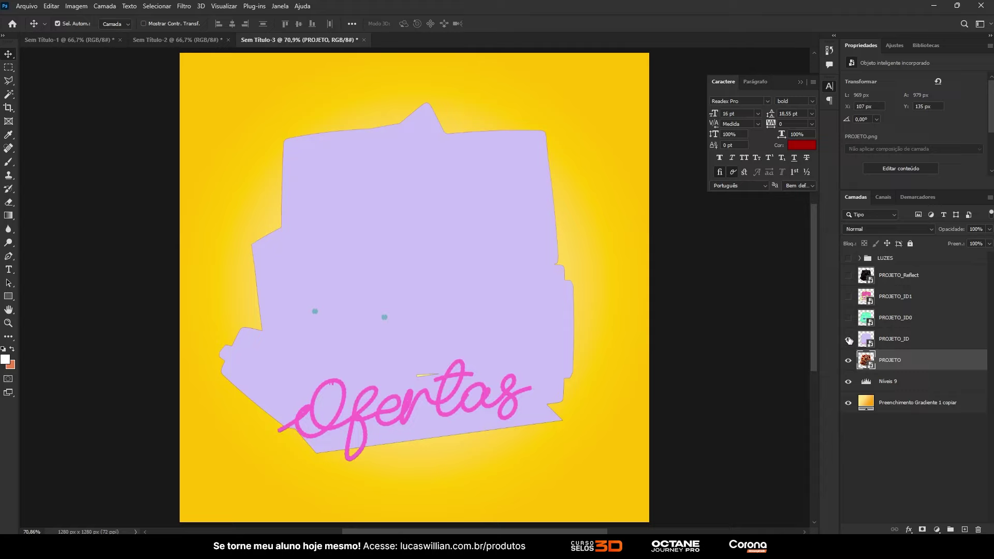
pyautogui.click(848, 317)
pyautogui.click(848, 296)
pyautogui.click(879, 305)
pyautogui.hotkey('ctrl', '1')
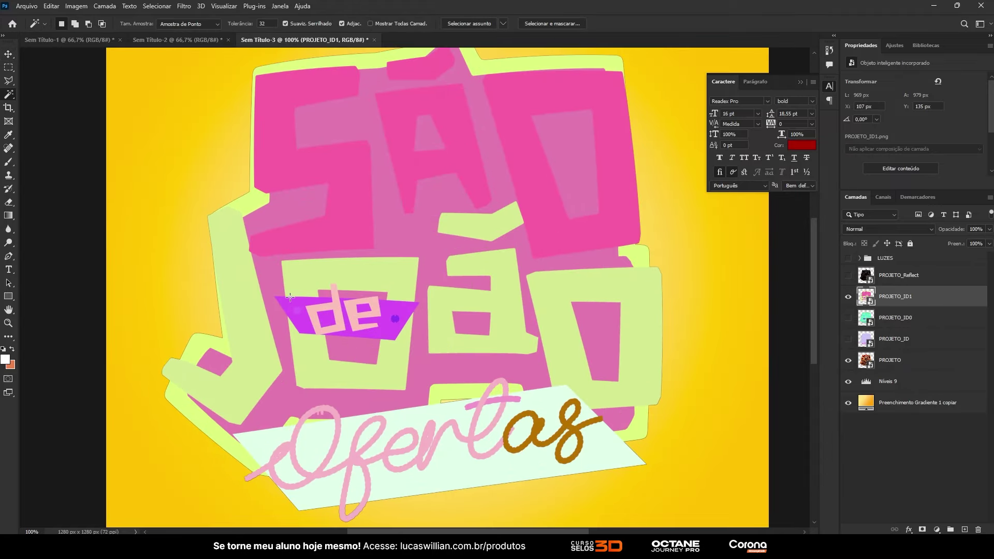
pyautogui.press('w')
# Step: Magic-wand the J, box letters, ã, both O's, A and S on the ID pass
pyautogui.click(252, 294)
pyautogui.keyDown('shift'); pyautogui.click(400, 294); pyautogui.keyUp('shift')
pyautogui.keyDown('shift'); pyautogui.click(505, 317); pyautogui.keyUp('shift')
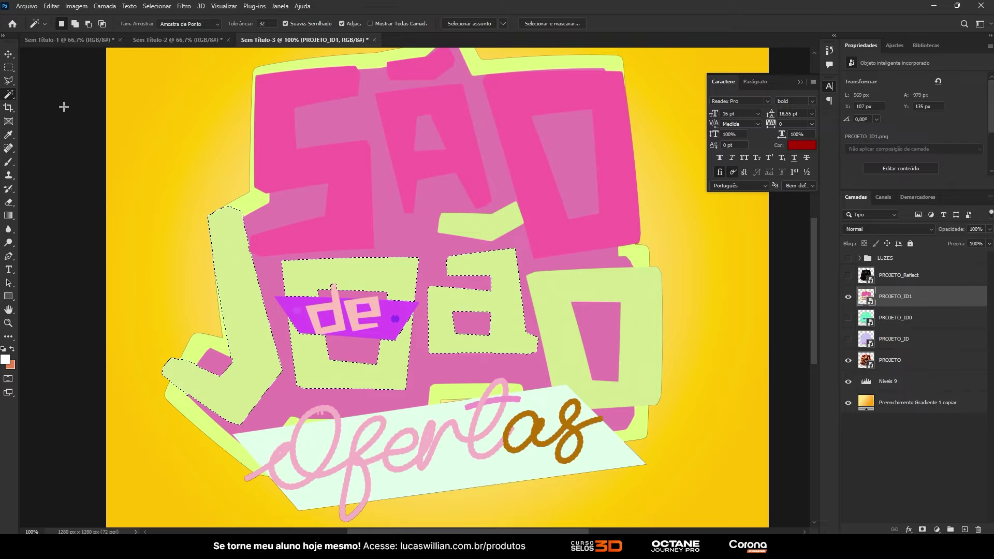
pyautogui.keyDown('shift'); pyautogui.click(569, 279); pyautogui.keyUp('shift')
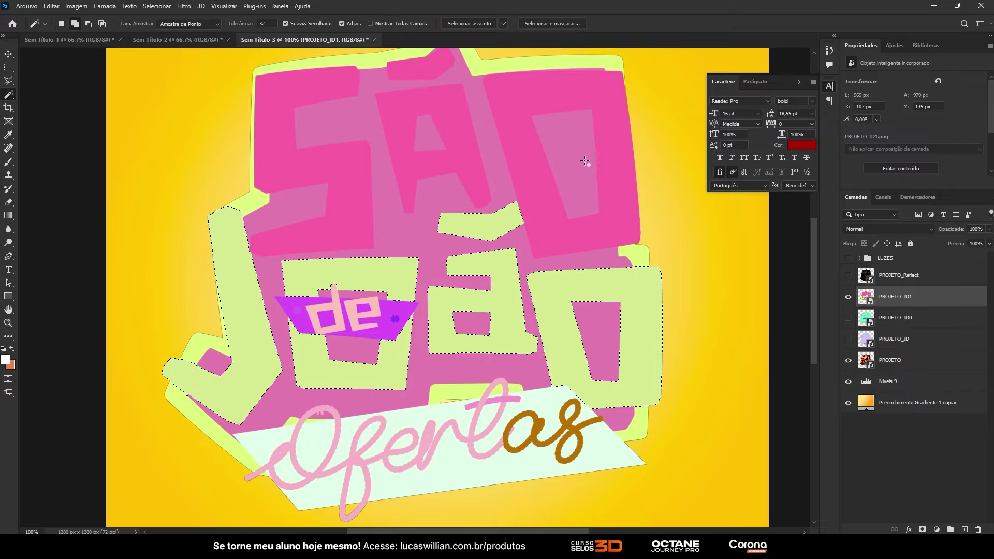
pyautogui.keyDown('shift'); pyautogui.click(581, 179); pyautogui.keyUp('shift')
pyautogui.keyDown('shift'); pyautogui.click(452, 146); pyautogui.keyUp('shift')
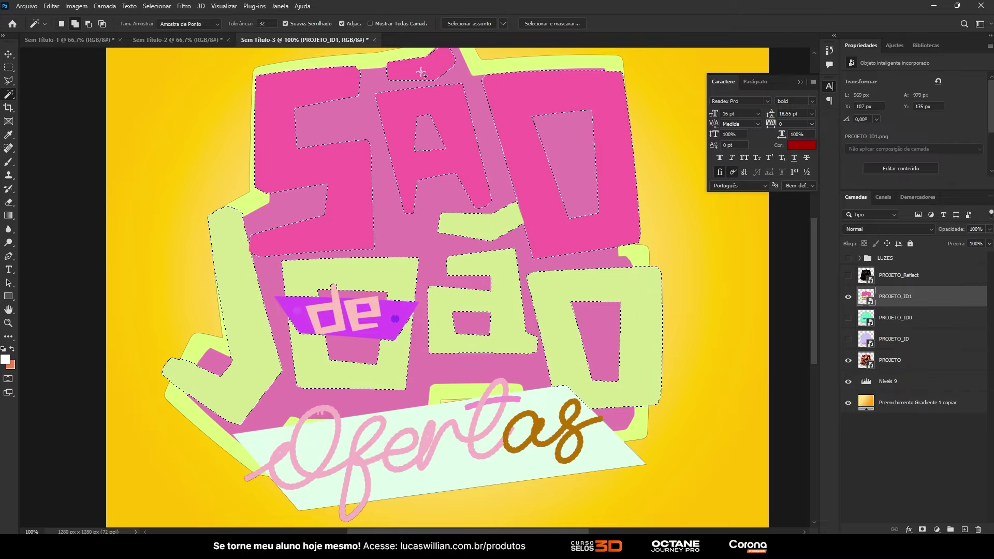
pyautogui.keyDown('shift'); pyautogui.click(311, 218); pyautogui.keyUp('shift')
# Step: Add a Levels adjustment masked to the letters on PROJETO, about 10/1.29/235
pyautogui.click(848, 297)
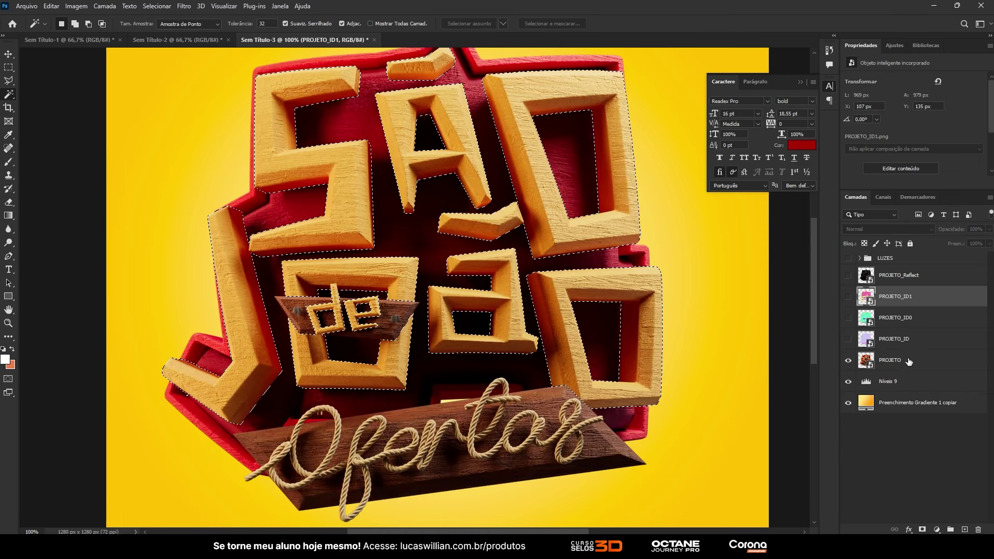
pyautogui.click(891, 360)
pyautogui.click(895, 46)
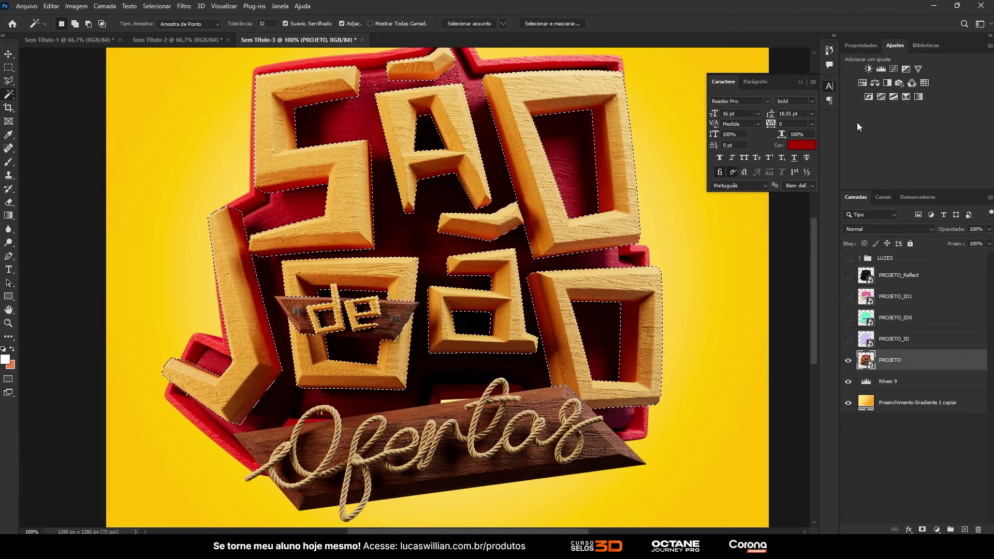
pyautogui.click(880, 69)
pyautogui.moveTo(921, 154); pyautogui.dragTo(867, 154)
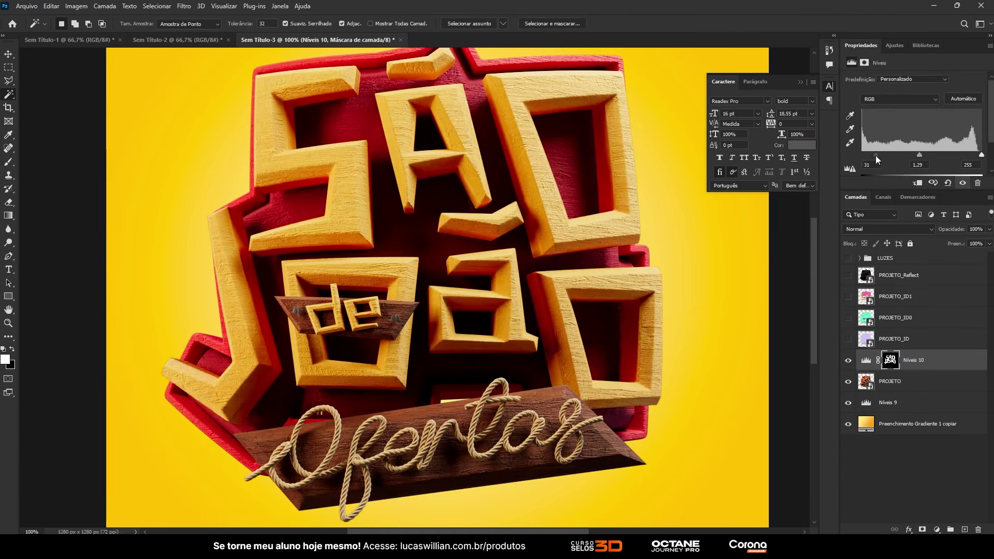
pyautogui.moveTo(981, 155); pyautogui.dragTo(977, 156)
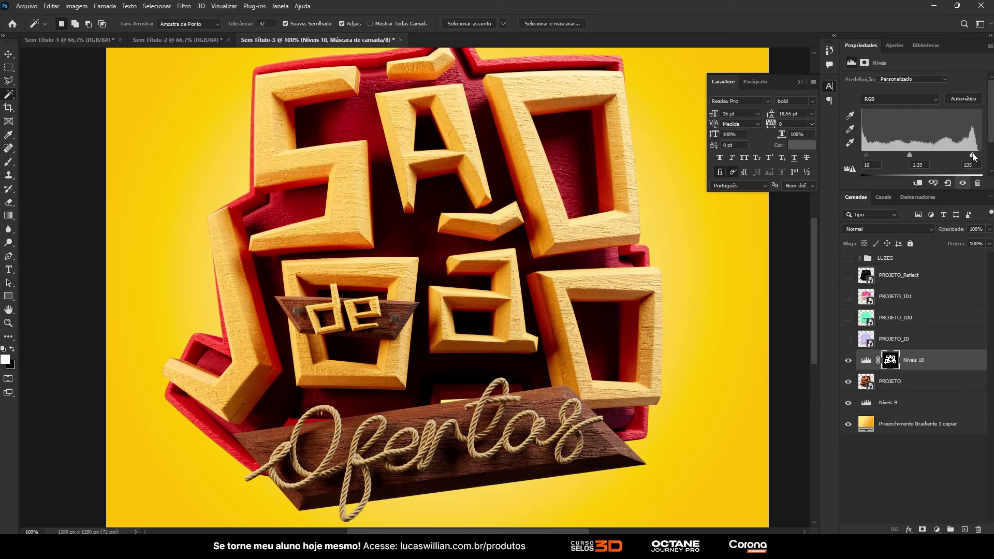
# Step: Add a masked midtone Color Balance to the letters: Red +38, Yellow −36
pyautogui.click(895, 45)
pyautogui.keyDown('ctrl'); pyautogui.click(890, 360); pyautogui.keyUp('ctrl')
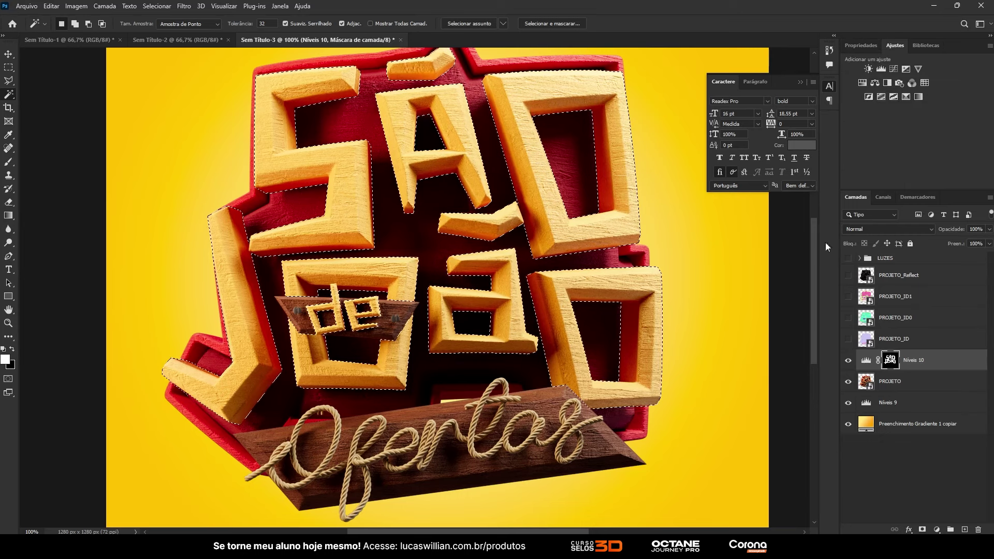
pyautogui.click(874, 82)
pyautogui.moveTo(900, 136); pyautogui.dragTo(881, 136)
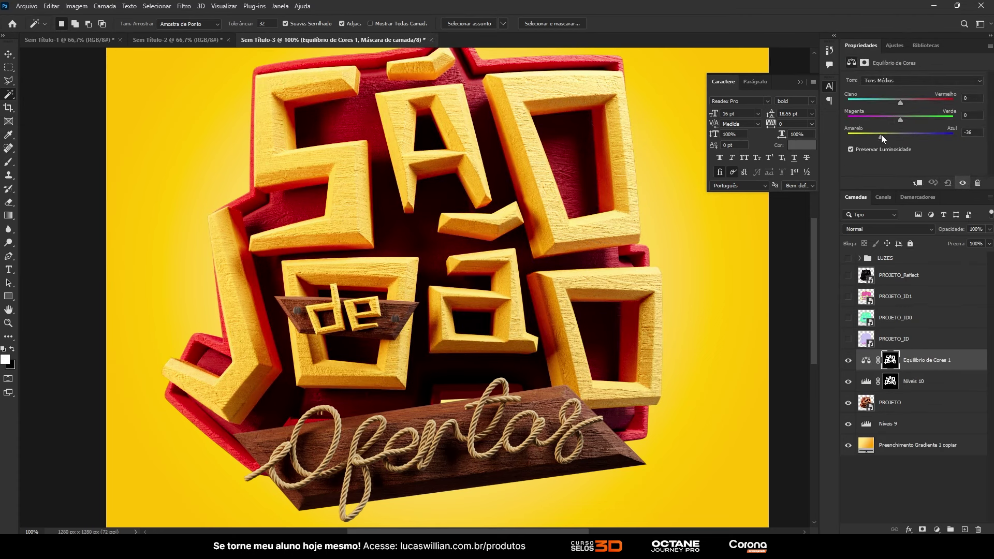
pyautogui.moveTo(901, 100); pyautogui.dragTo(927, 98)
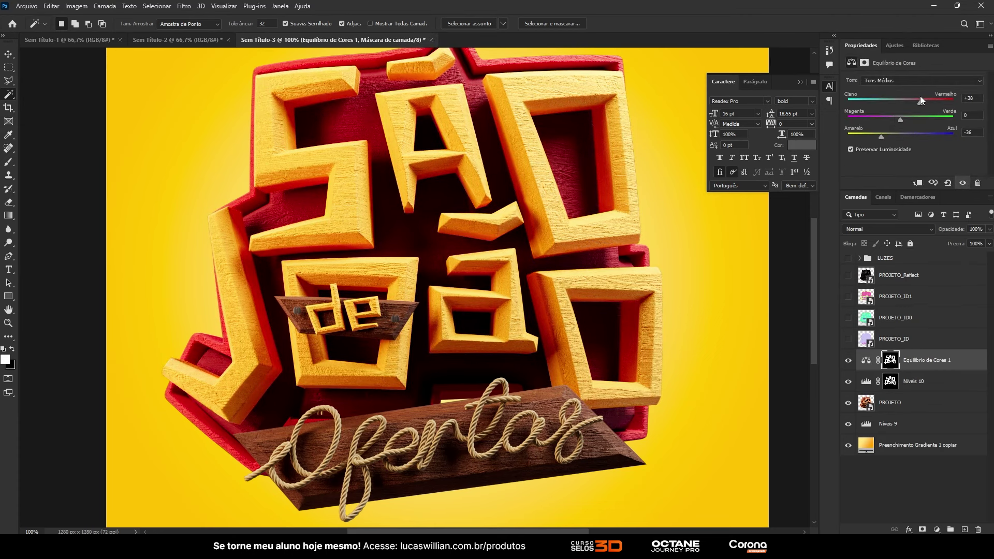
pyautogui.click(848, 360)
pyautogui.hotkey('ctrl', '-')
pyautogui.hotkey('ctrl', '-')
# Step: Magic-wand the pink Ofertas rope letters on the PROJETO_ID pass
pyautogui.click(848, 360)
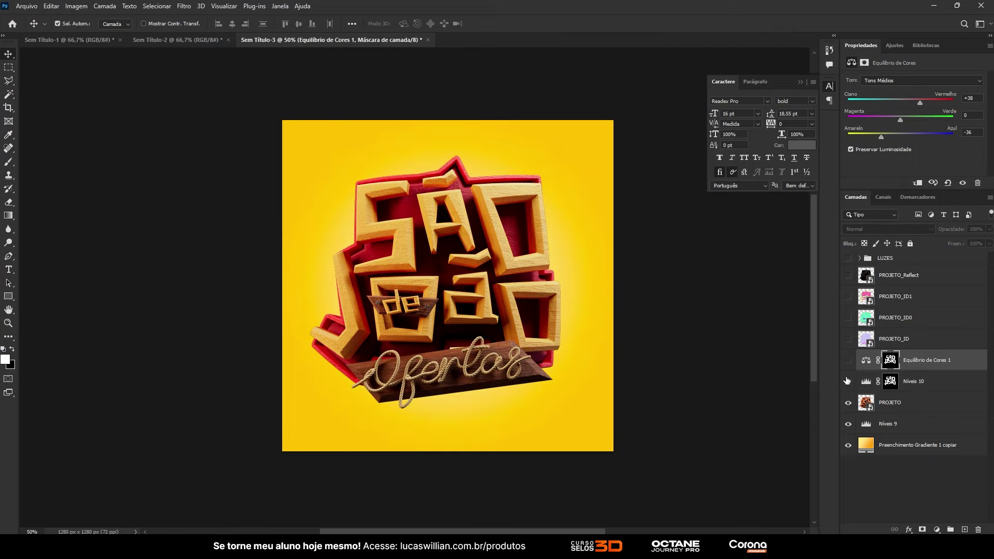
pyautogui.click(849, 296)
pyautogui.click(896, 296)
pyautogui.hotkey('ctrl', '+')
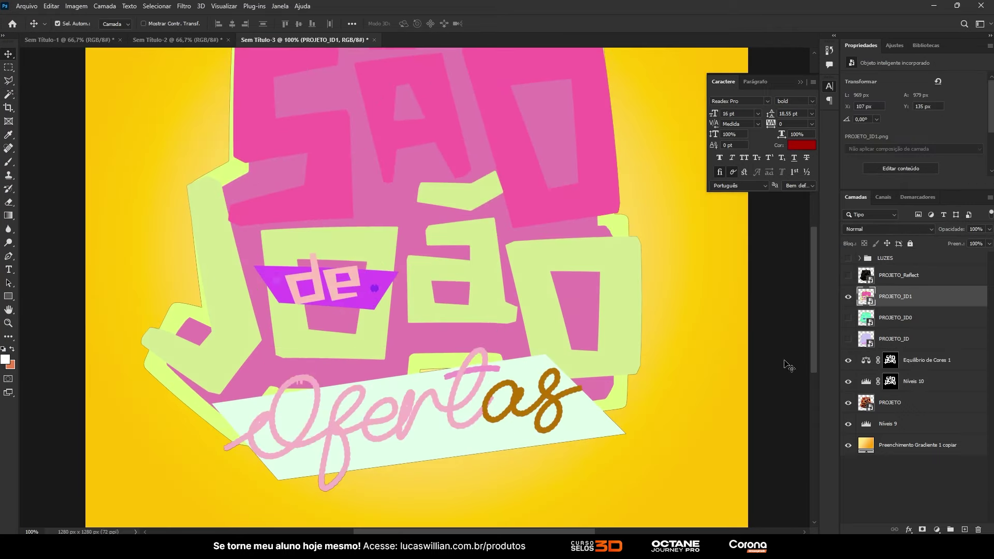
pyautogui.click(848, 297)
pyautogui.click(848, 296)
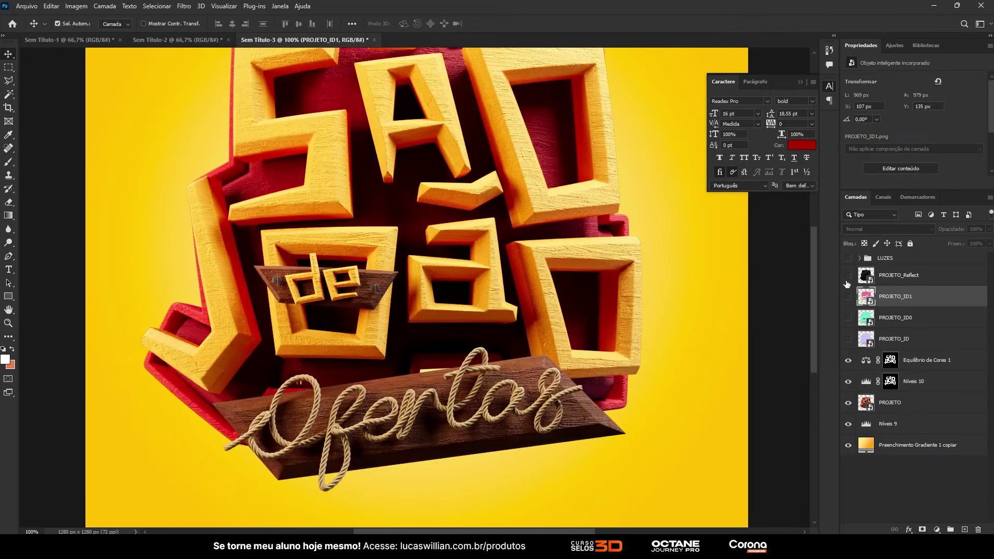
pyautogui.click(848, 339)
pyautogui.click(894, 338)
pyautogui.press('w')
pyautogui.hotkey('ctrl', '+')
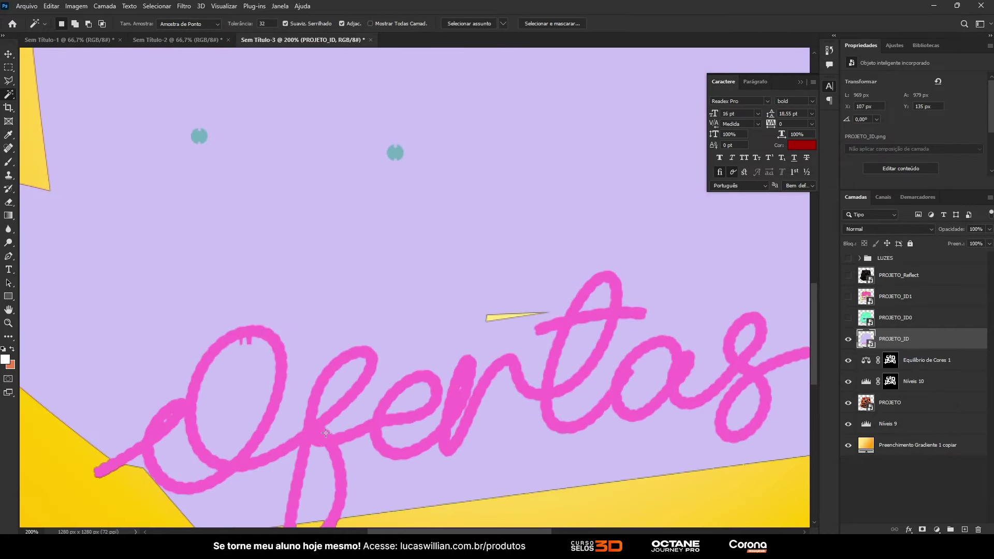
pyautogui.click(325, 432)
# Step: Add a Levels 10/1.52/226 masked to Ofertas and clip the adjustments to the layer below
pyautogui.click(896, 46)
pyautogui.click(881, 74)
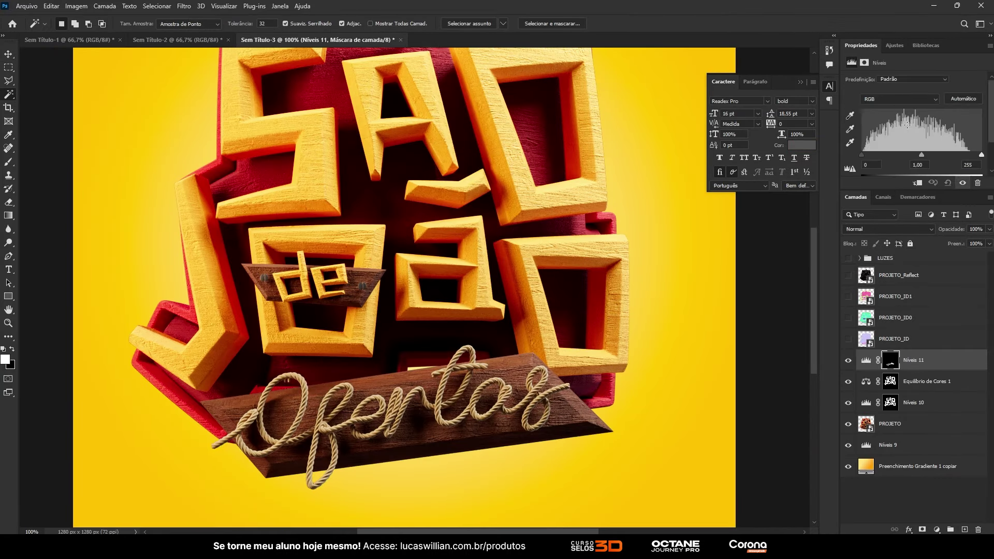
pyautogui.moveTo(919, 157); pyautogui.dragTo(902, 154)
pyautogui.moveTo(982, 155); pyautogui.dragTo(968, 155)
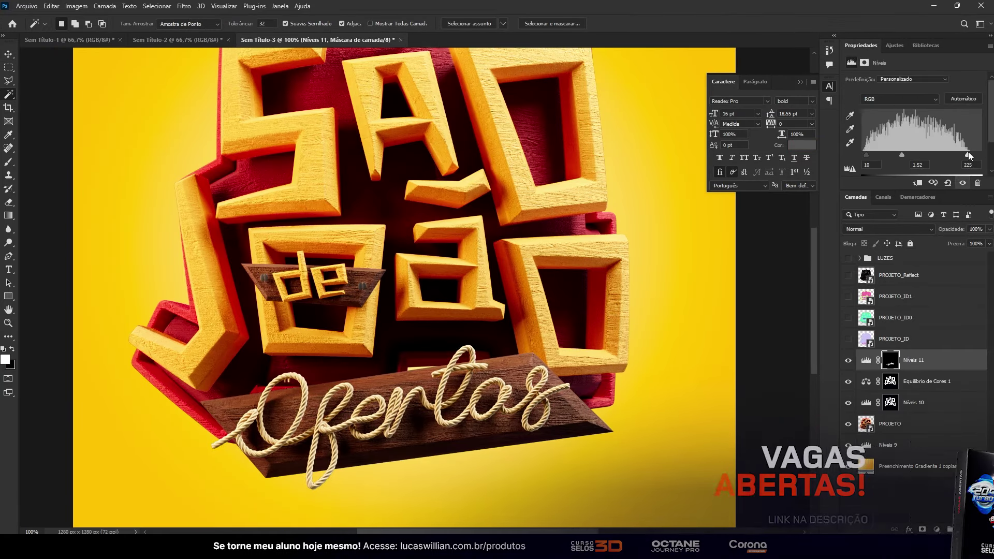
pyautogui.hotkey('ctrl', '-')
pyautogui.hotkey('ctrl', '-')
pyautogui.hotkey('ctrl', '+')
pyautogui.click(848, 360)
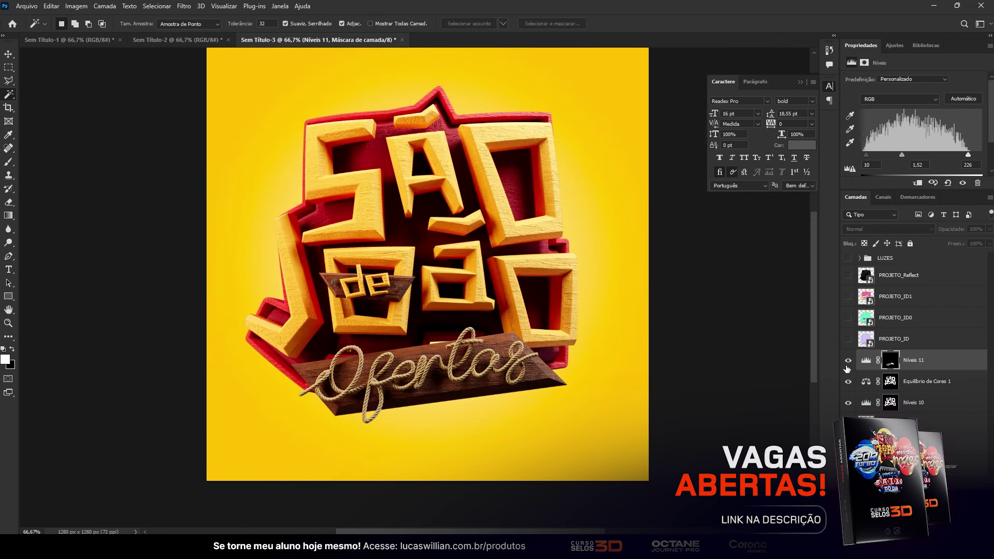
pyautogui.keyDown('shift'); pyautogui.click(925, 397); pyautogui.keyUp('shift')
pyautogui.rightClick(925, 397)
pyautogui.click(850, 295)
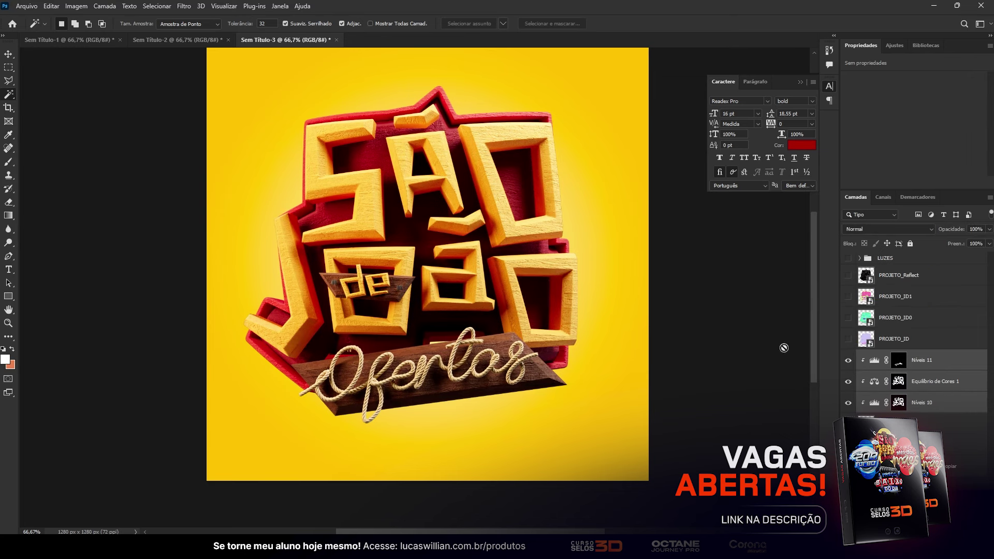
# Step: Add a clipped Color Balance warming the Ofertas rope midtones (Red +42, Yellow −43)
pyautogui.click(870, 362)
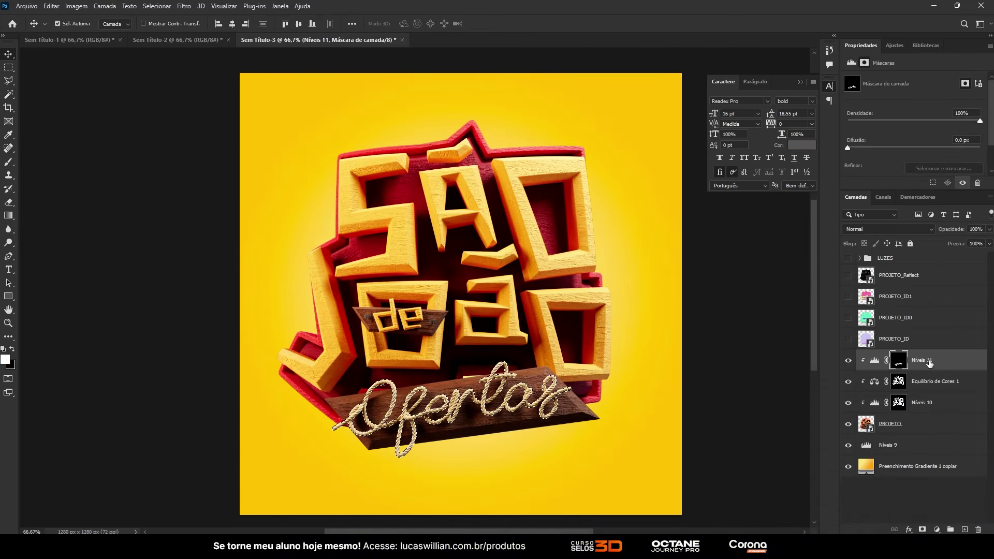
pyautogui.click(895, 45)
pyautogui.click(900, 83)
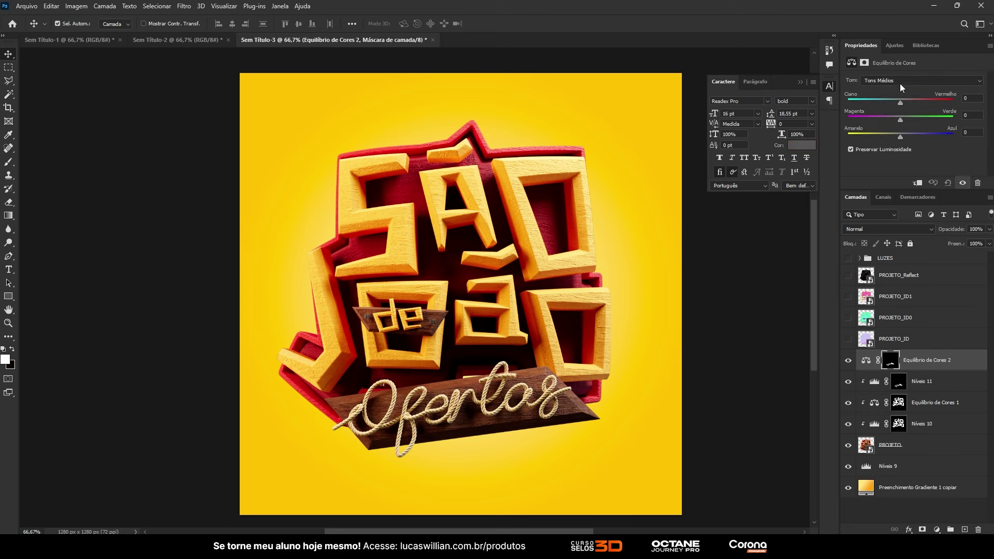
pyautogui.moveTo(900, 134); pyautogui.dragTo(897, 137)
pyautogui.click(848, 359)
pyautogui.keyDown('alt'); pyautogui.click(871, 370); pyautogui.keyUp('alt')
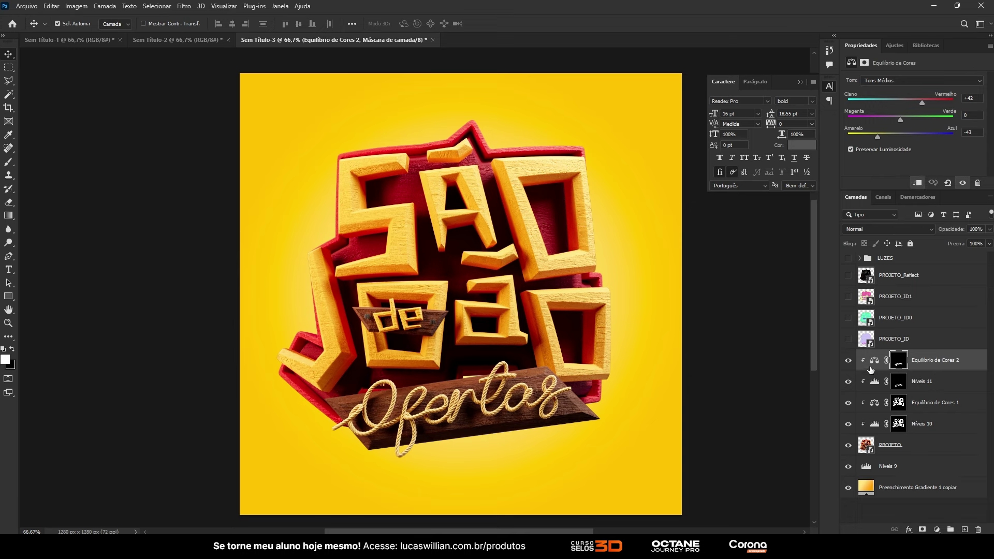
# Step: Select the light plank under Ofertas on the ID pass, extended to similar colours
pyautogui.click(848, 297)
pyautogui.click(896, 297)
pyautogui.press('w')
pyautogui.click(570, 414)
pyautogui.keyDown('alt'); pyautogui.scroll(3, 586, 412); pyautogui.keyUp('alt')
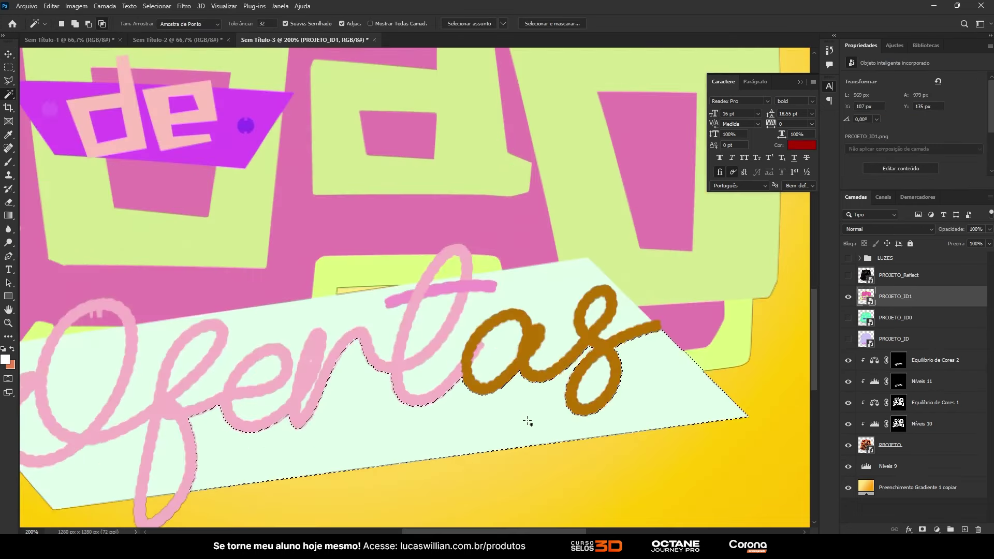
pyautogui.rightClick(567, 248)
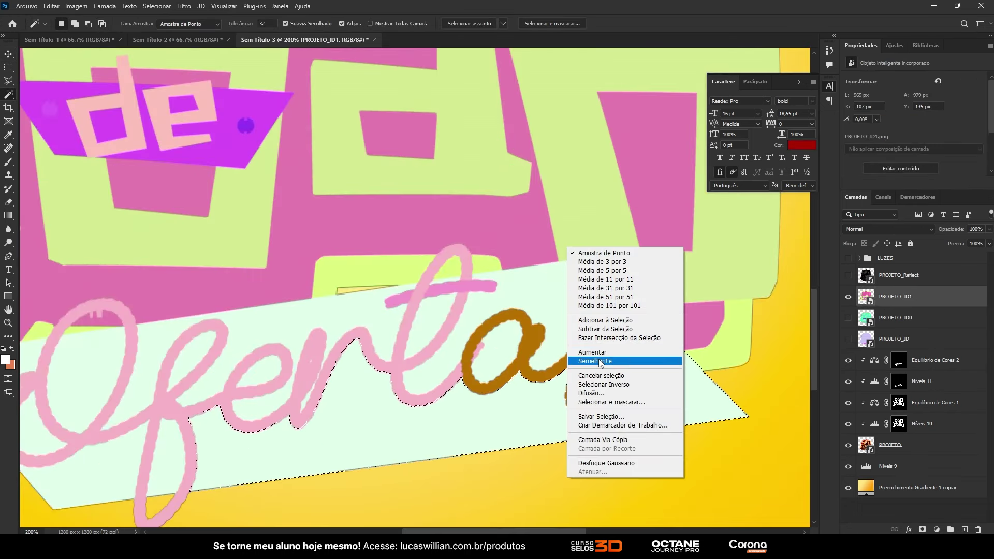
pyautogui.click(599, 362)
pyautogui.keyDown('alt'); pyautogui.scroll(-2, 494, 300); pyautogui.keyUp('alt')
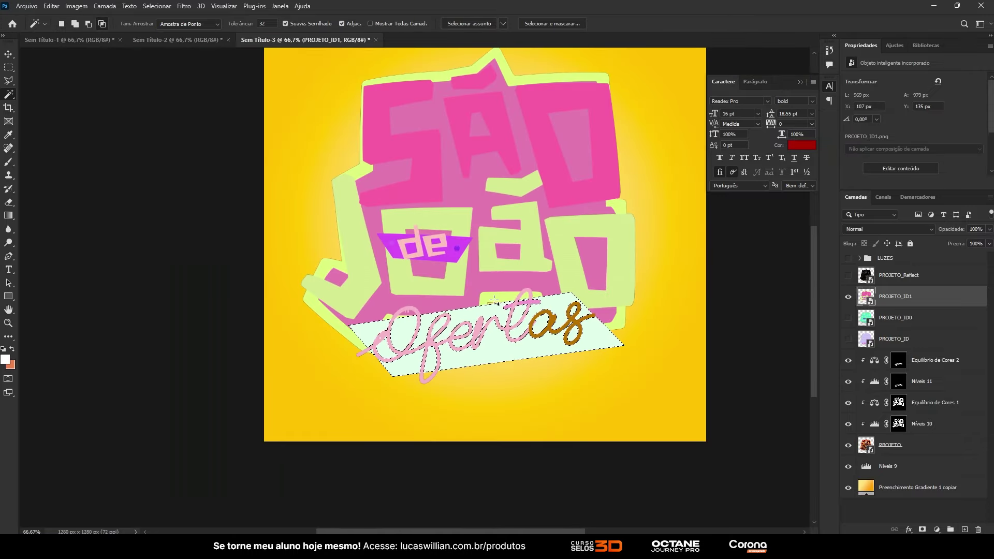
pyautogui.keyDown('alt'); pyautogui.scroll(3, 495, 301); pyautogui.keyUp('alt')
pyautogui.keyDown('alt'); pyautogui.scroll(-2, 494, 301); pyautogui.keyUp('alt')
# Step: Add a clipped Levels 14/1.52/197 brightening the plank
pyautogui.click(849, 296)
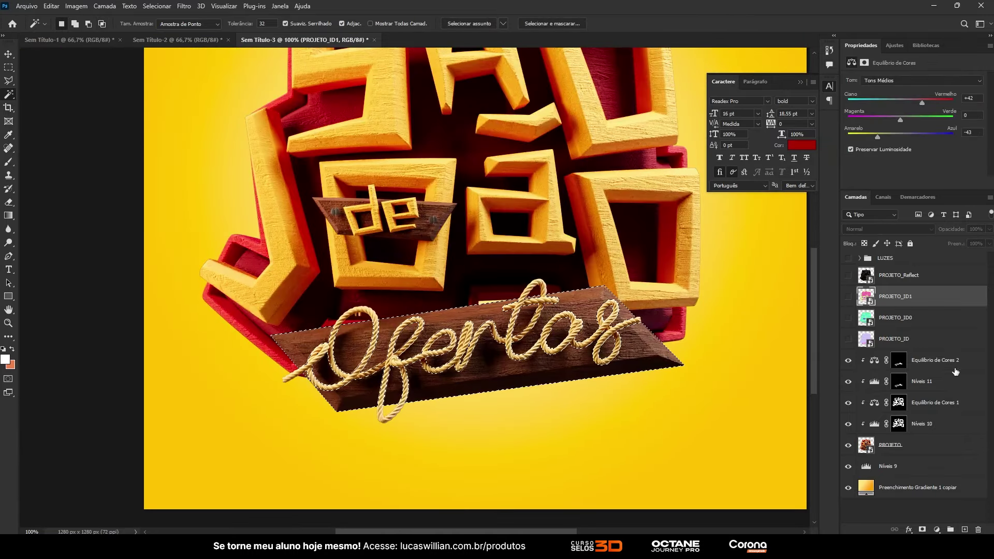
pyautogui.click(955, 371)
pyautogui.click(895, 45)
pyautogui.click(864, 62)
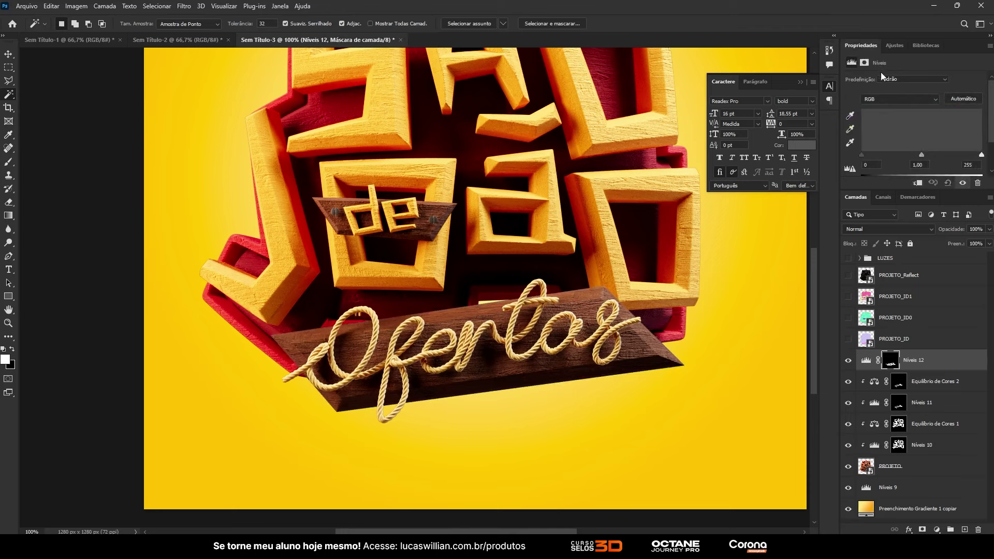
pyautogui.moveTo(921, 155); pyautogui.dragTo(896, 155)
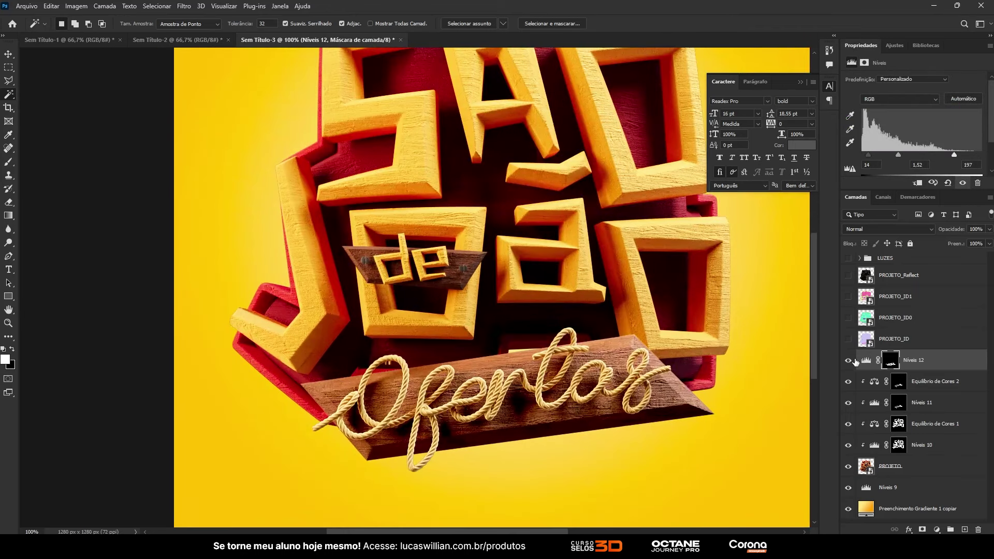
pyautogui.click(849, 361)
pyautogui.keyDown('alt'); pyautogui.click(926, 369); pyautogui.keyUp('alt')
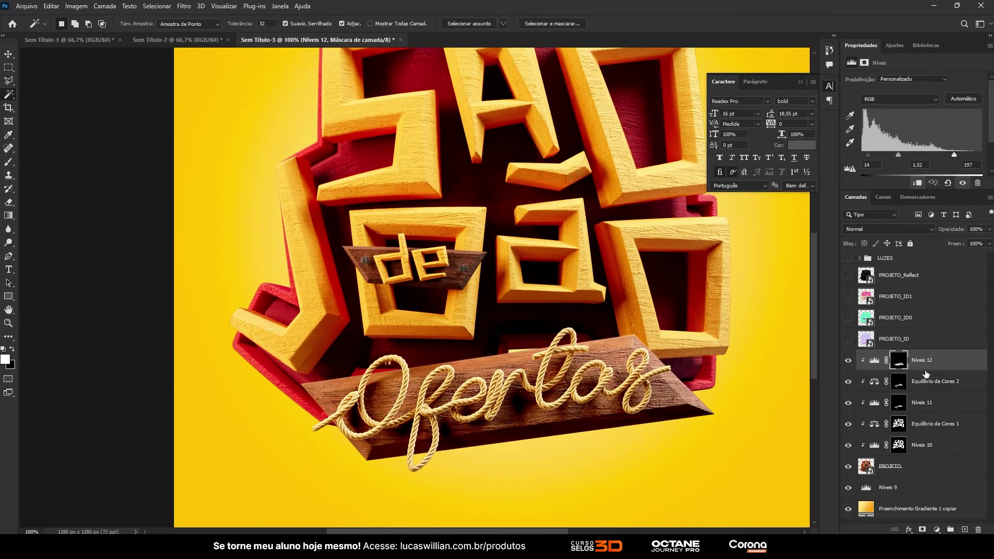
pyautogui.hotkey('ctrl', '-')
pyautogui.click(848, 339)
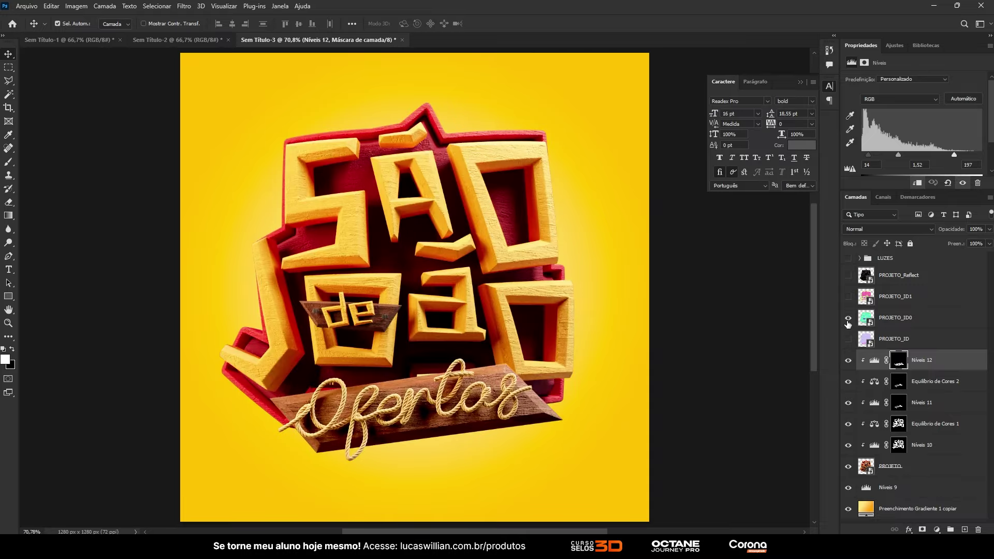
# Step: Magic-wand the pink letter faces on the ID pass and return to Níveis 12
pyautogui.click(848, 296)
pyautogui.click(896, 296)
pyautogui.click(438, 238)
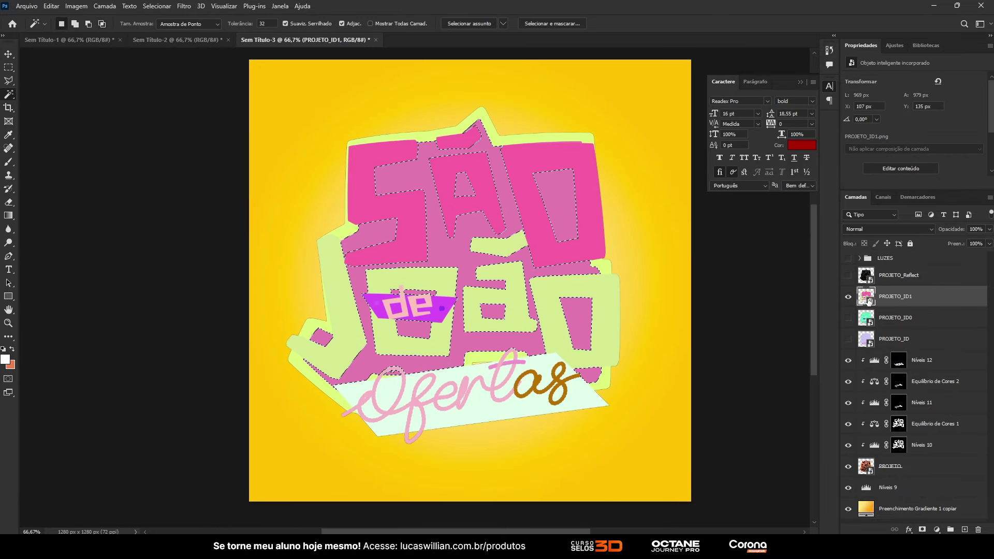
pyautogui.click(847, 296)
pyautogui.click(942, 365)
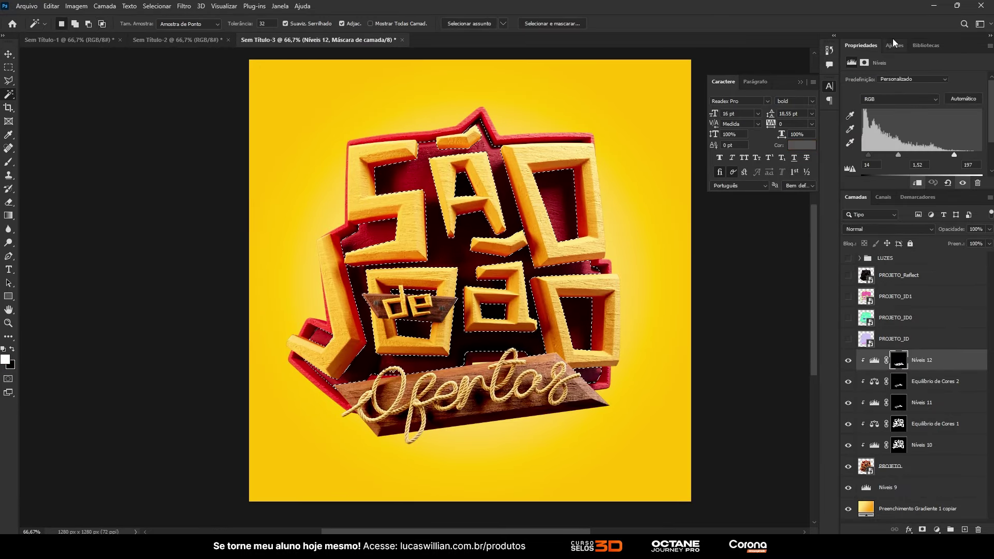
# Step: Add a clipped Níveis 13 at 4/1.16/214, then compare with adjustments and ID passes toggled
pyautogui.click(895, 45)
pyautogui.click(894, 76)
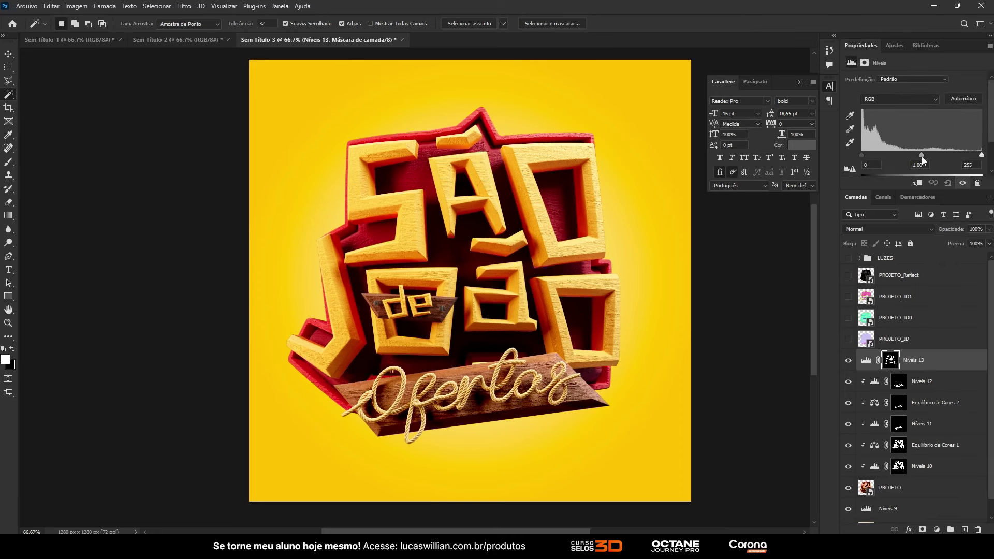
pyautogui.moveTo(922, 155)
pyautogui.mouseDown()
pyautogui.moveTo(893, 156)
pyautogui.moveTo(914, 160)
pyautogui.mouseUp()
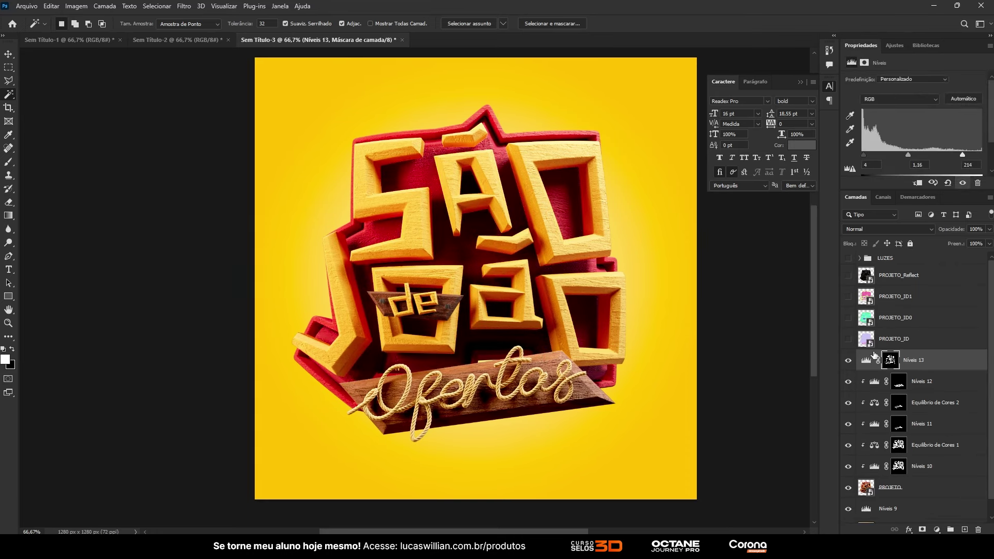
pyautogui.keyDown('alt'); pyautogui.click(909, 371); pyautogui.keyUp('alt')
pyautogui.moveTo(848, 359); pyautogui.dragTo(850, 468)
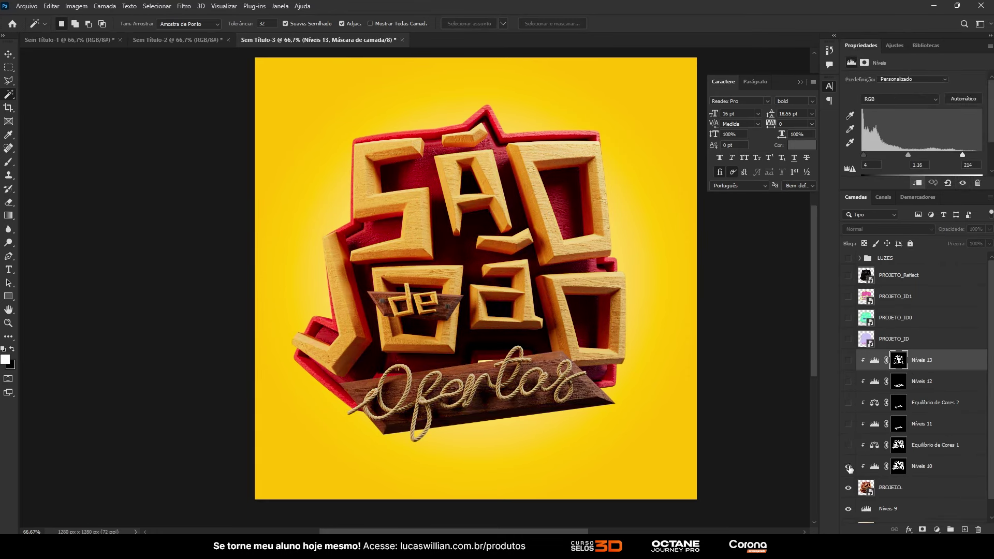
pyautogui.click(848, 361)
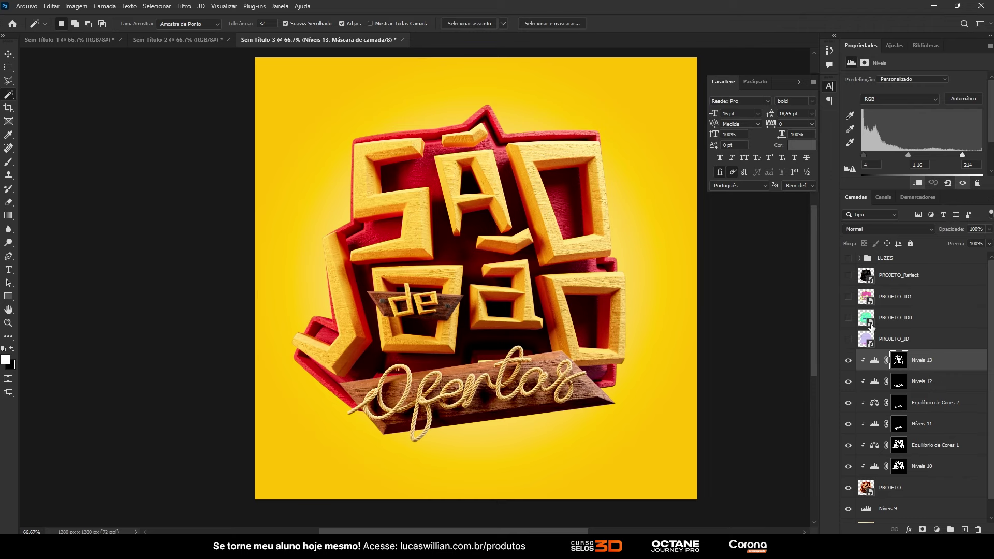
pyautogui.click(847, 337)
pyautogui.click(849, 296)
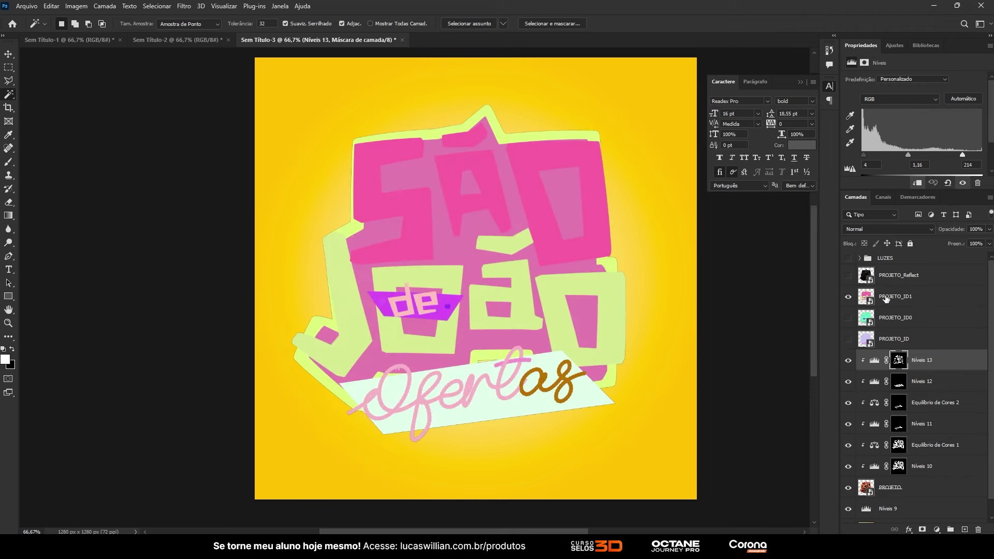
pyautogui.click(886, 300)
pyautogui.click(848, 296)
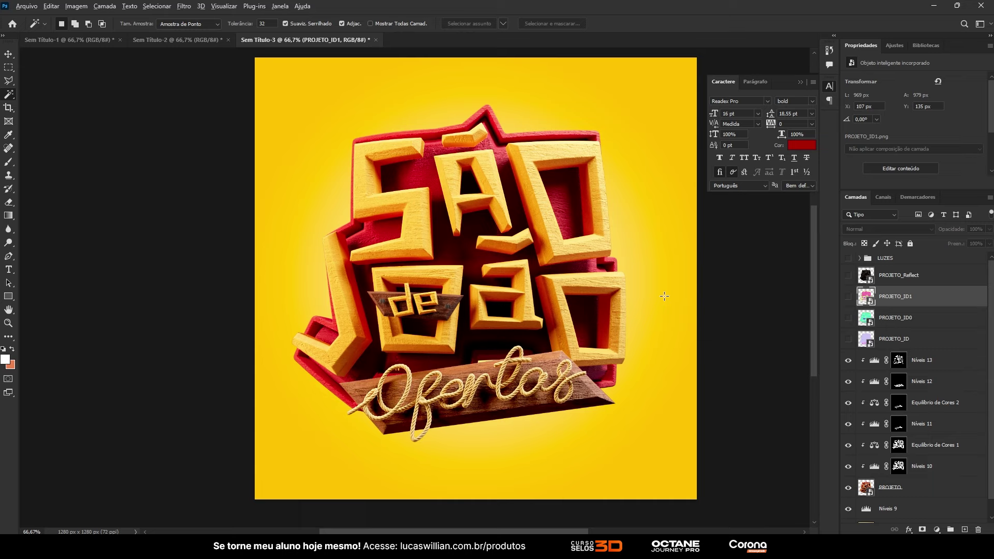
# Step: Magic-wand the purple 'de' board on the PROJETO_ID1 pass, then hide the pass
pyautogui.hotkey('ctrl', '+')
pyautogui.hotkey('ctrl', '+')
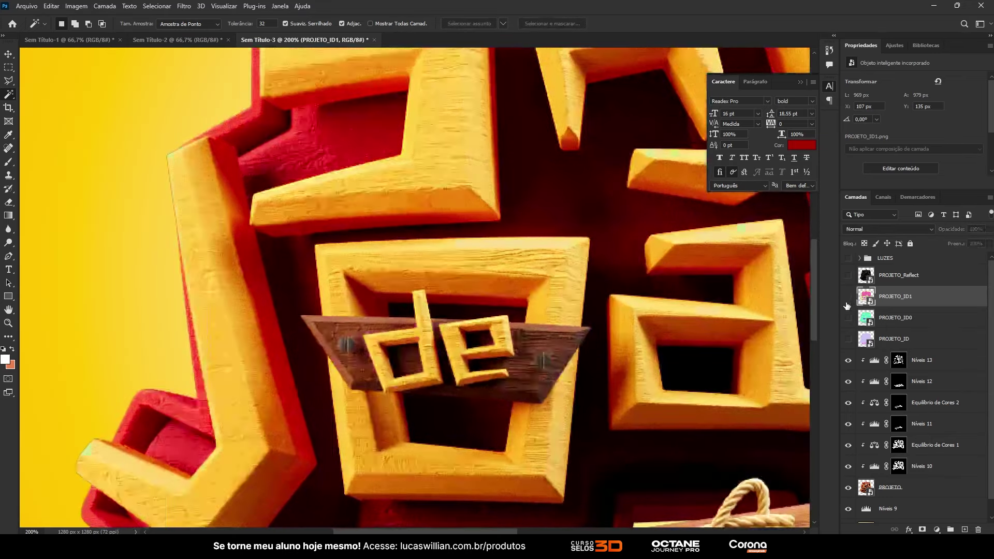
pyautogui.click(848, 296)
pyautogui.click(541, 355)
pyautogui.hotkey('ctrl', '+')
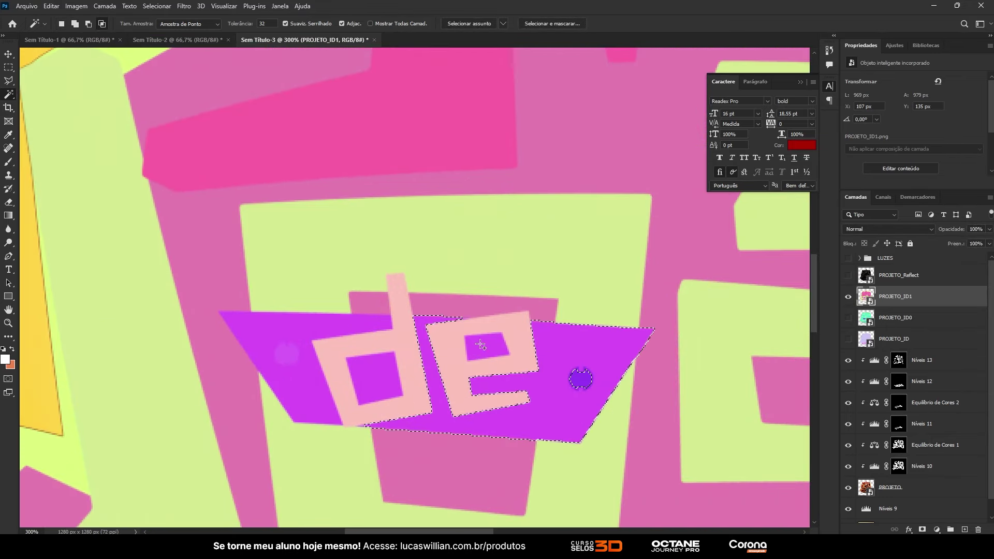
pyautogui.keyDown('shift'); pyautogui.click(481, 346); pyautogui.keyUp('shift')
pyautogui.keyDown('shift'); pyautogui.click(377, 377); pyautogui.keyUp('shift')
pyautogui.hotkey('ctrl', '-')
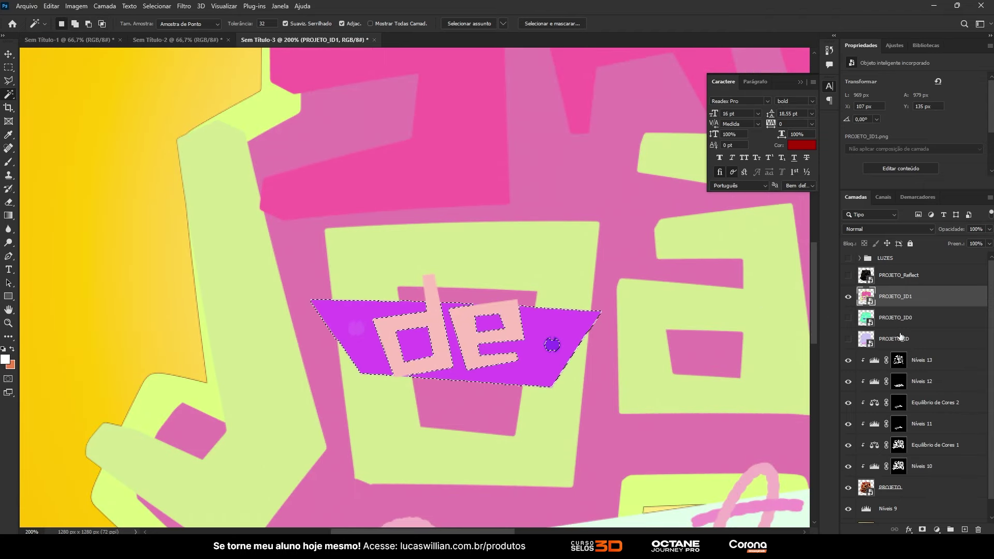
pyautogui.click(848, 296)
pyautogui.hotkey('ctrl', '-')
pyautogui.hotkey('ctrl', '-')
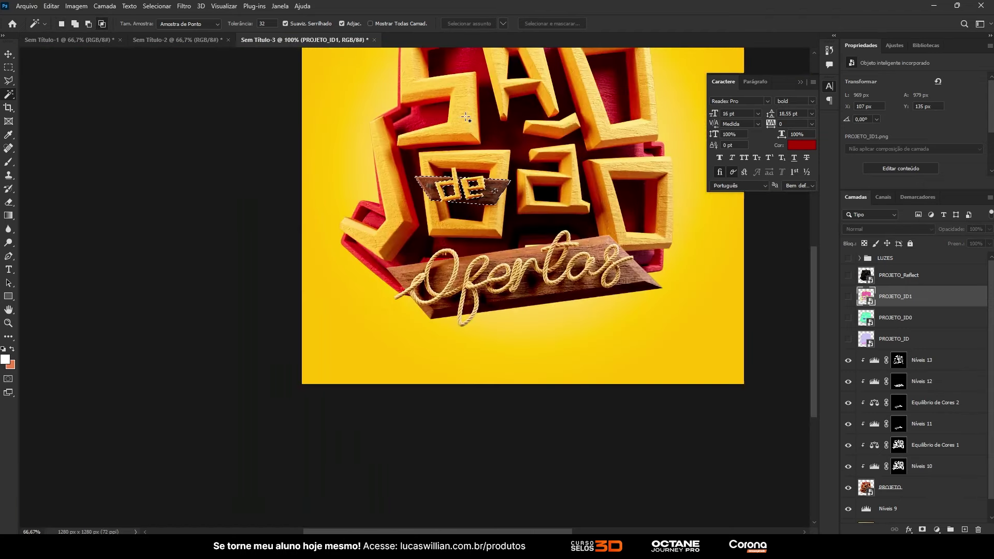
pyautogui.hotkey('ctrl', '+')
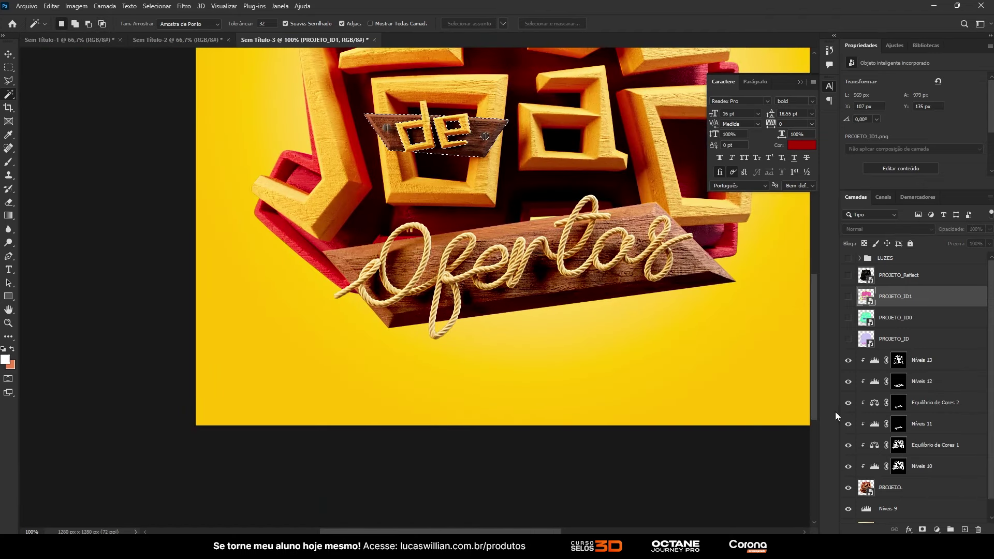
# Step: Fill the 'de' board selection white into the Níveis 12 mask and deselect
pyautogui.click(848, 424)
pyautogui.click(897, 386)
pyautogui.hotkey('alt', 'BackSpace')
pyautogui.hotkey('ctrl', 'd')
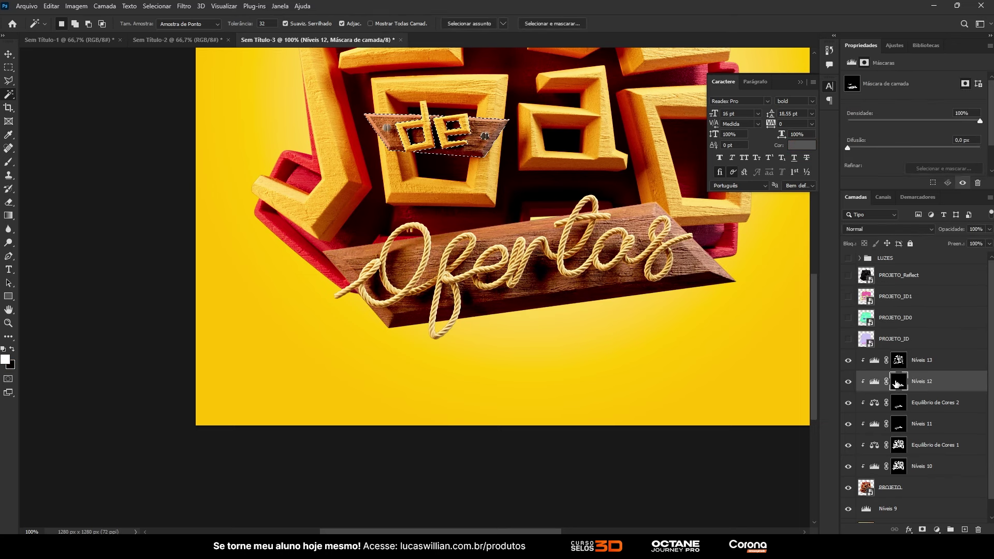
pyautogui.keyDown('alt'); pyautogui.scroll(-2, 533, 354); pyautogui.keyUp('alt')
pyautogui.keyDown('alt'); pyautogui.scroll(2, 570, 234); pyautogui.keyUp('alt')
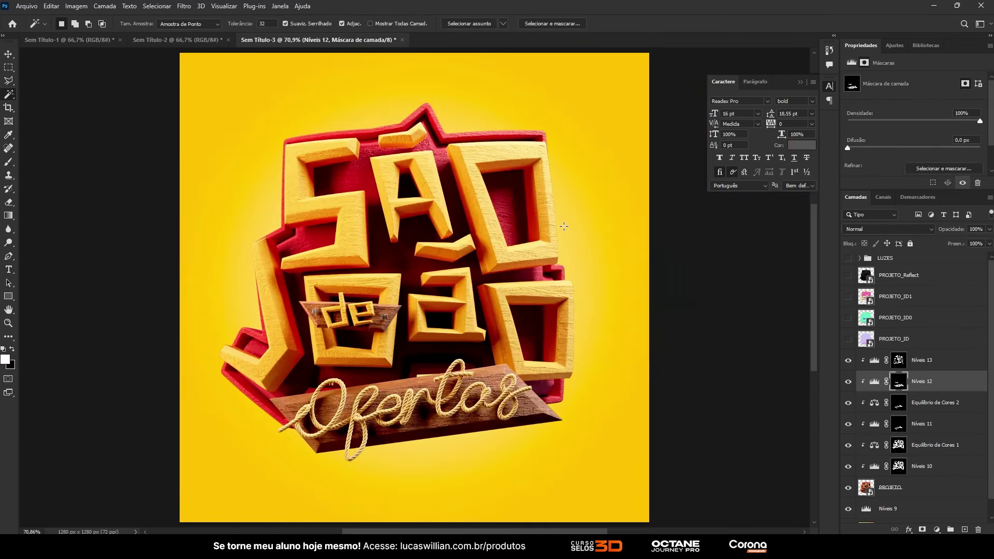
# Step: Turn the adjustments back on and group PROJETO_Reflect through PROJETO as 'SELO'
pyautogui.press('v')
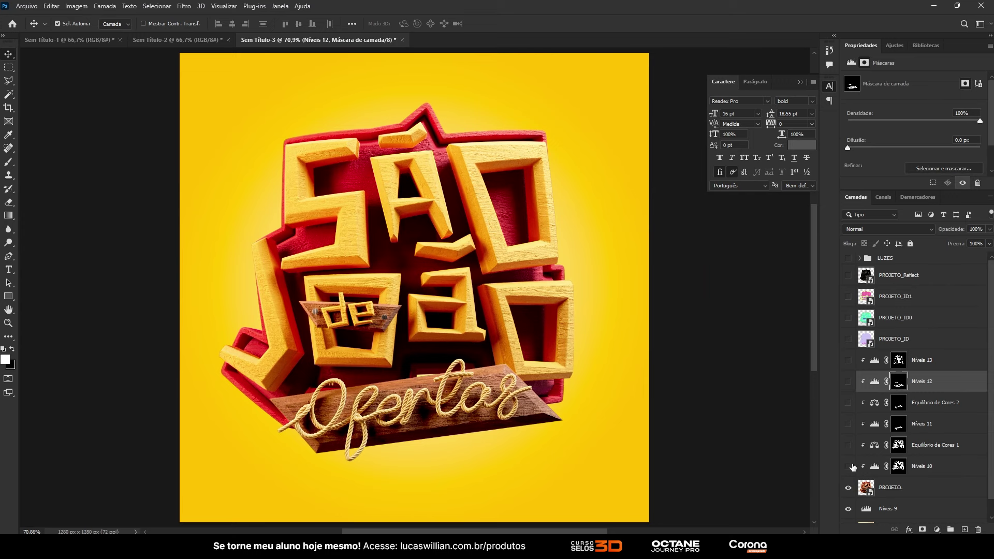
pyautogui.moveTo(852, 467); pyautogui.dragTo(850, 422)
pyautogui.keyDown('alt'); pyautogui.scroll(-1, 523, 277); pyautogui.keyUp('alt')
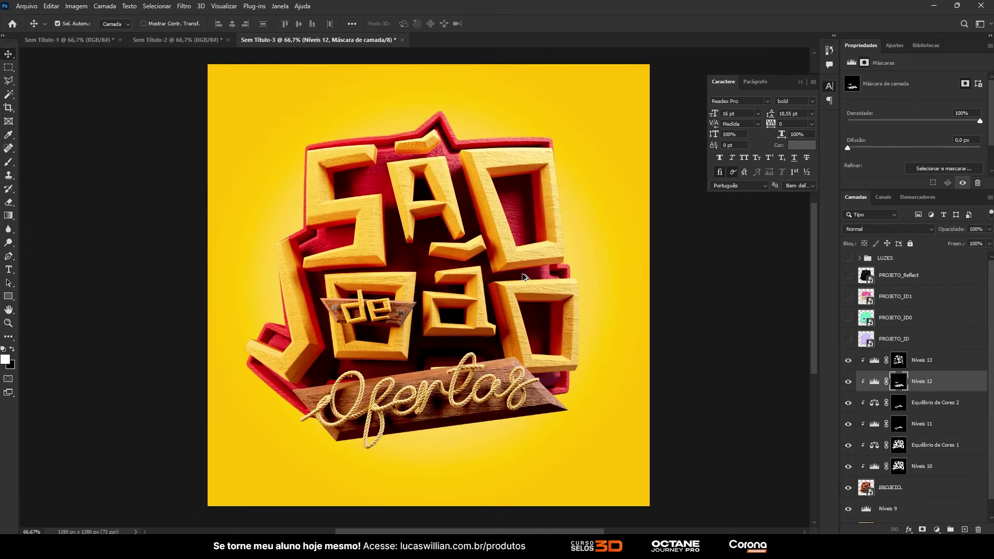
pyautogui.click(904, 277)
pyautogui.keyDown('shift'); pyautogui.click(920, 492); pyautogui.keyUp('shift')
pyautogui.hotkey('ctrl', 'g')
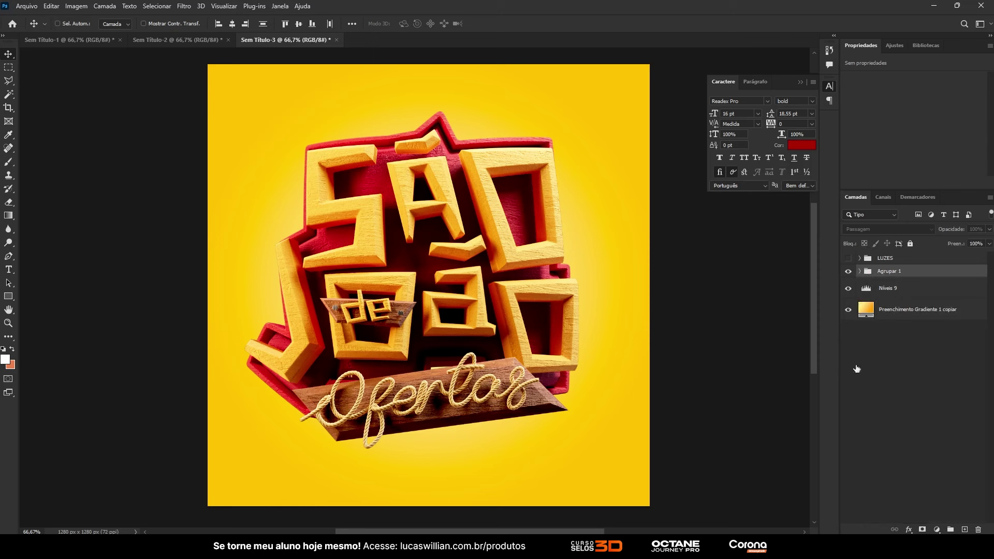
pyautogui.doubleClick(890, 271)
pyautogui.write('SELO')
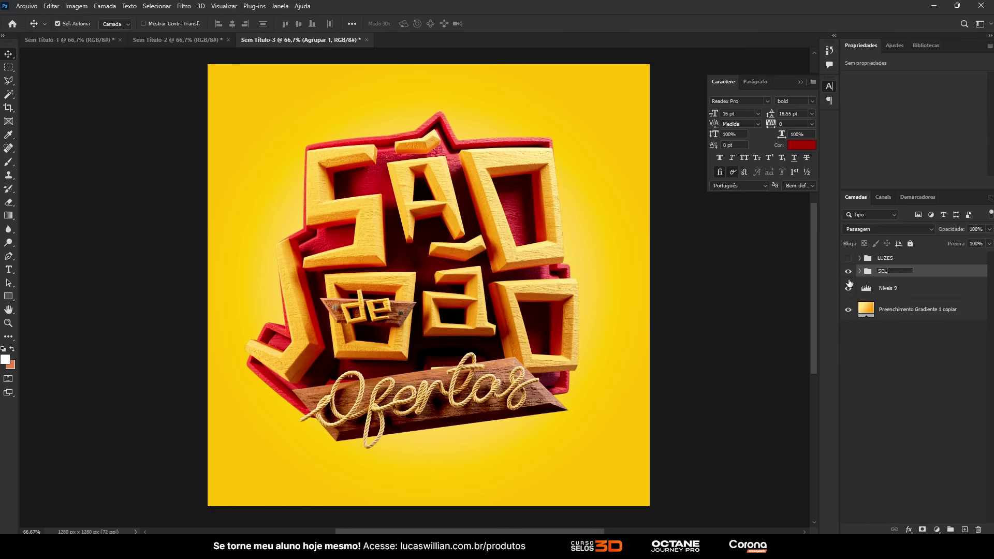
pyautogui.press('Return')
# Step: Move the SELO group above LUZES and toggle visibility to compare
pyautogui.moveTo(880, 271); pyautogui.dragTo(850, 255)
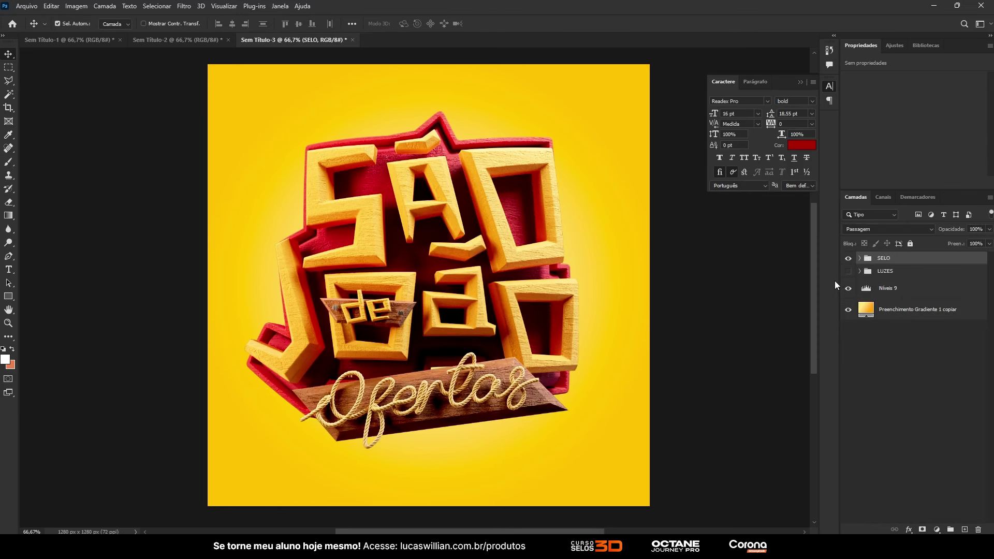
pyautogui.click(848, 272)
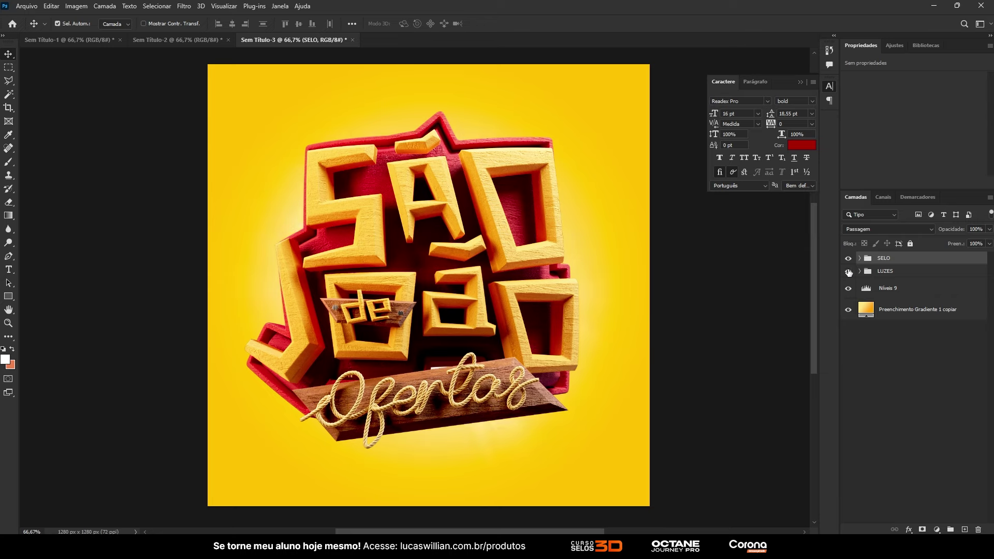
pyautogui.click(848, 258)
pyautogui.click(848, 258)
# Step: Free-transform the SELO seal down to about 80% of its size
pyautogui.hotkey('ctrl', 't')
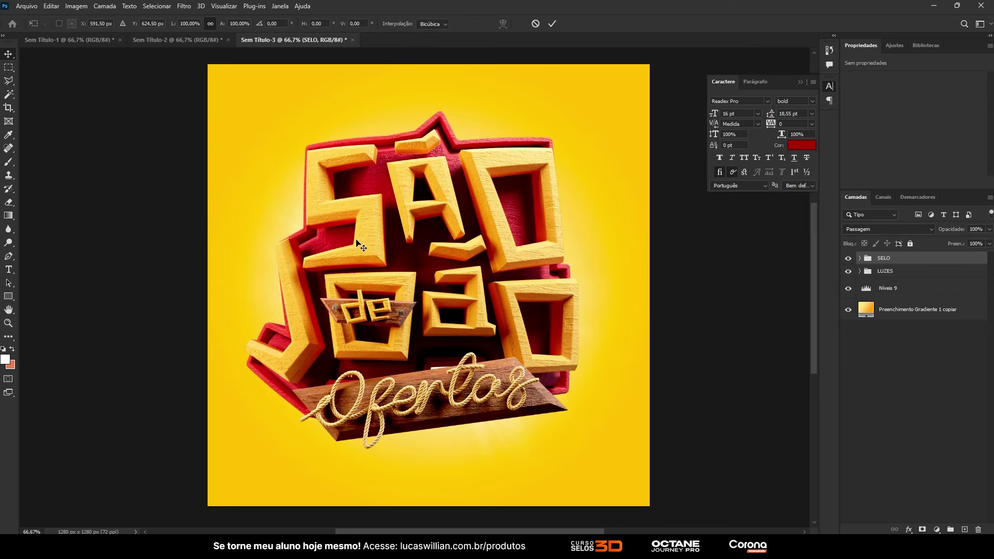
pyautogui.moveTo(580, 110)
pyautogui.mouseDown()
pyautogui.moveTo(571, 129)
pyautogui.moveTo(515, 165)
pyautogui.moveTo(546, 133)
pyautogui.mouseUp()
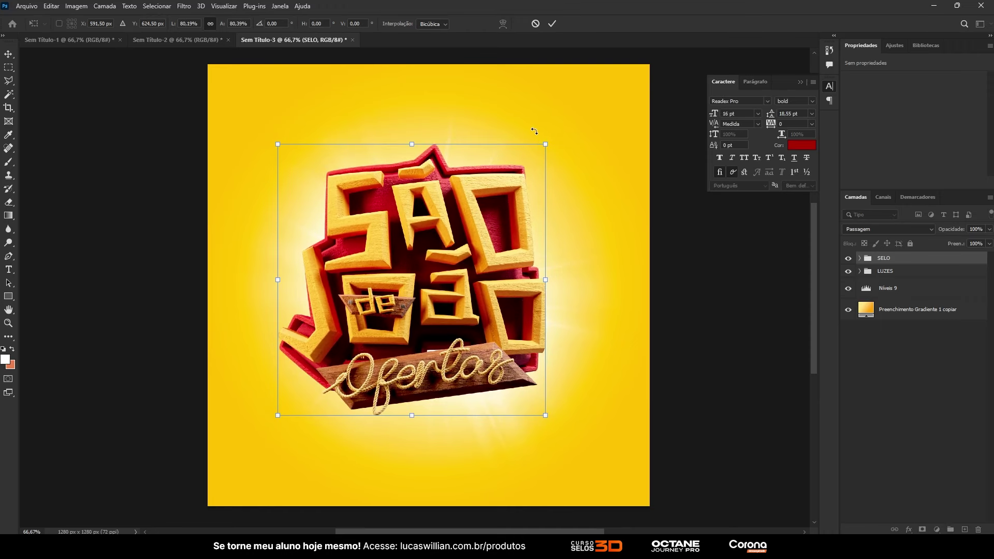
pyautogui.press('Return')
pyautogui.keyDown('alt'); pyautogui.scroll(-4, 490, 244); pyautogui.keyUp('alt')
pyautogui.keyDown('alt'); pyautogui.scroll(3, 490, 245); pyautogui.keyUp('alt')
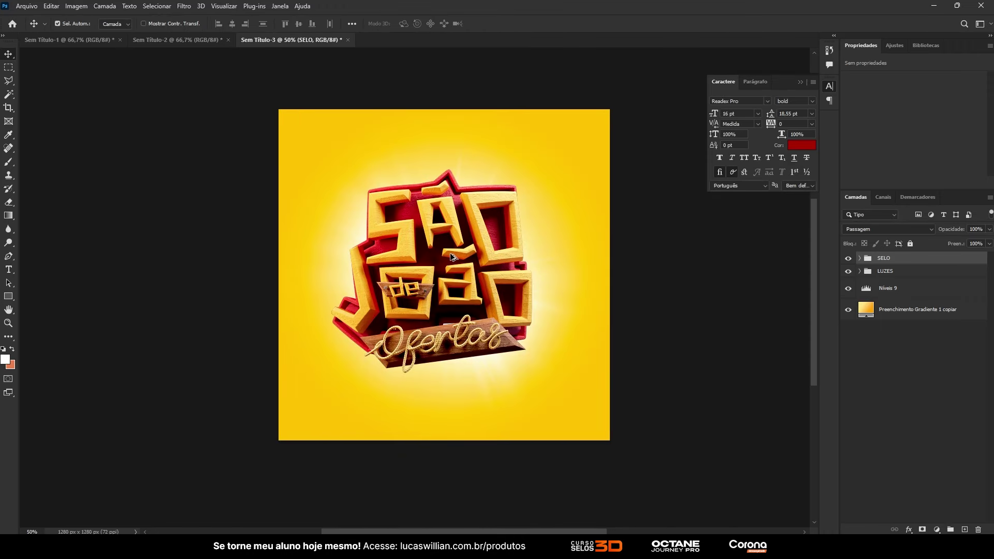
pyautogui.keyDown('alt'); pyautogui.scroll(1, 453, 258); pyautogui.keyUp('alt')
# Step: Hide and reshow Níveis 13, Níveis 12 and Equilíbrio de Cores 2 to compare
pyautogui.click(473, 329)
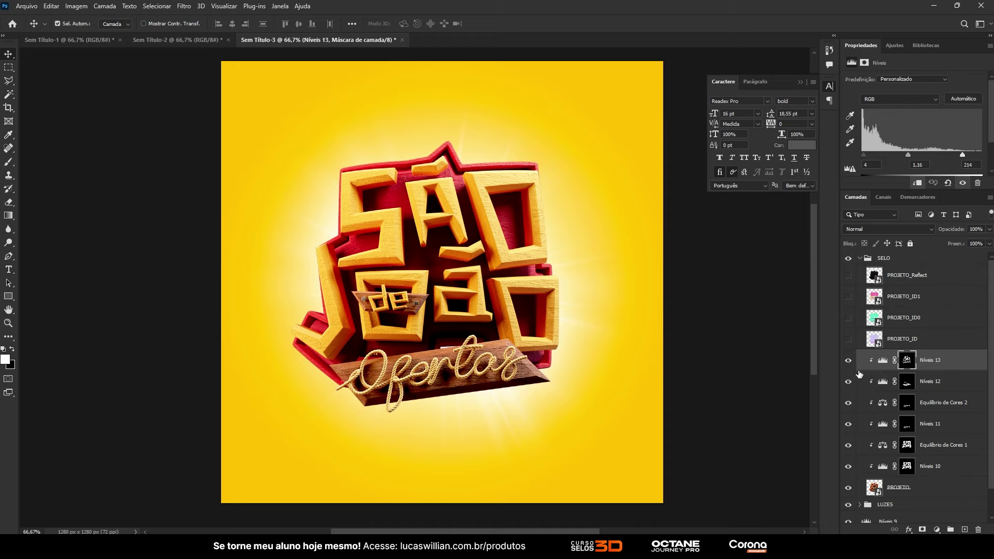
pyautogui.click(848, 381)
pyautogui.click(849, 403)
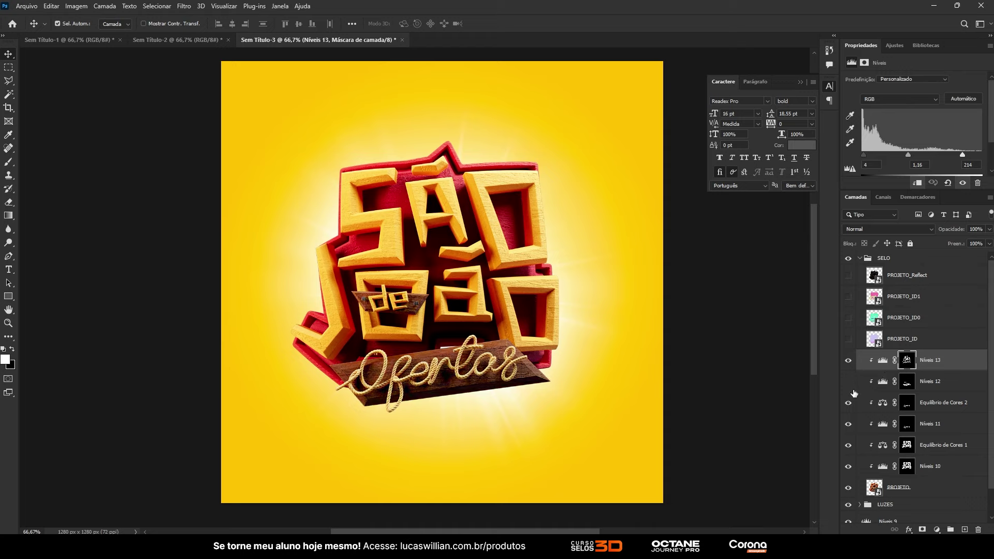
pyautogui.click(848, 424)
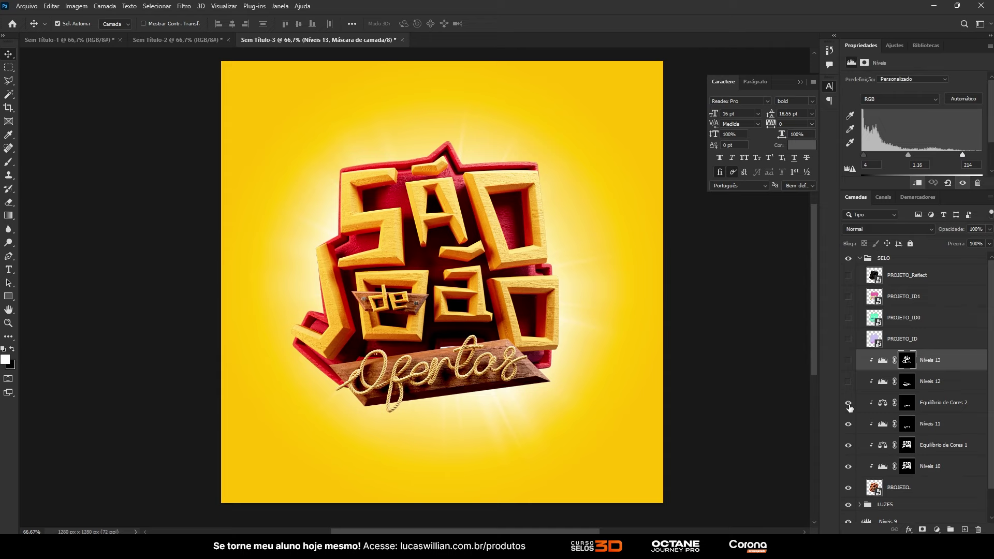
pyautogui.moveTo(848, 468); pyautogui.dragTo(847, 362)
pyautogui.click(860, 258)
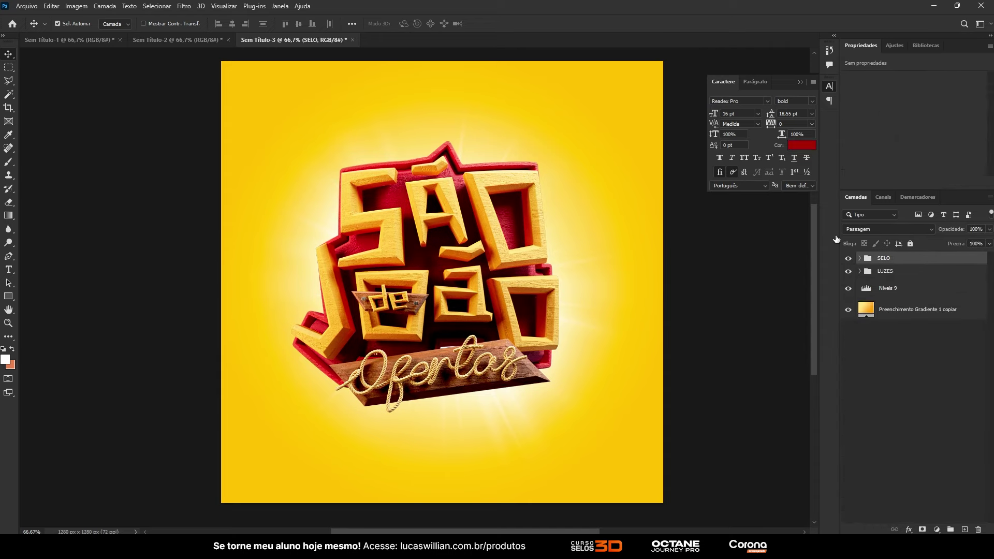
# Step: Add a 59 px Brilho Interno (Inner Glow) layer style to the SELO group
pyautogui.doubleClick(932, 258)
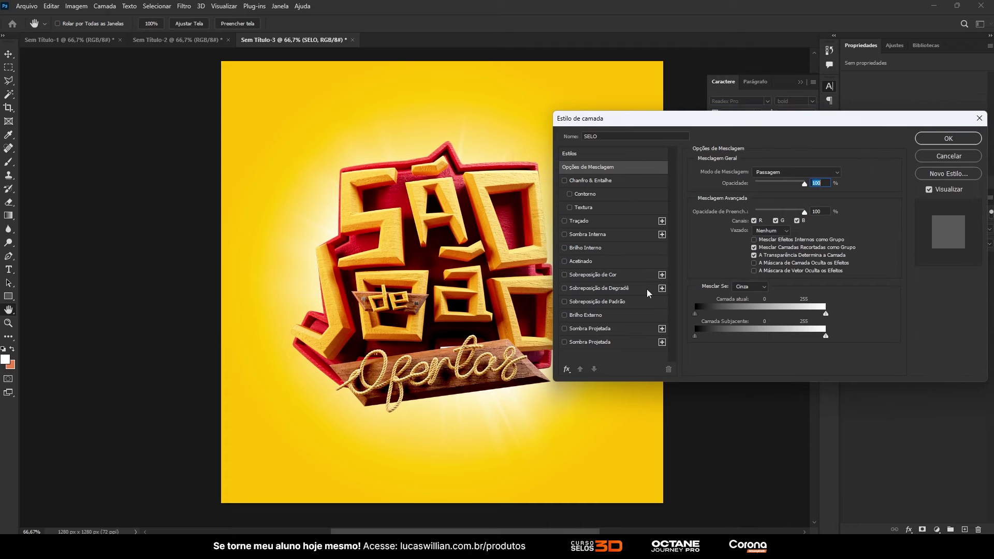
pyautogui.click(565, 248)
pyautogui.moveTo(759, 285); pyautogui.dragTo(762, 283)
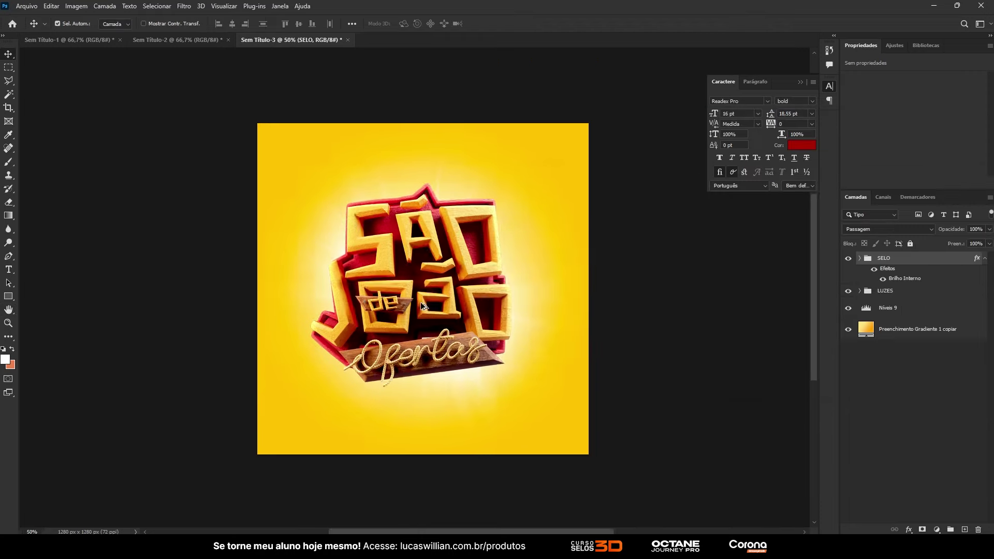
pyautogui.keyDown('alt'); pyautogui.scroll(-2, 434, 253); pyautogui.keyUp('alt')
pyautogui.keyDown('alt'); pyautogui.scroll(1, 434, 253); pyautogui.keyUp('alt')
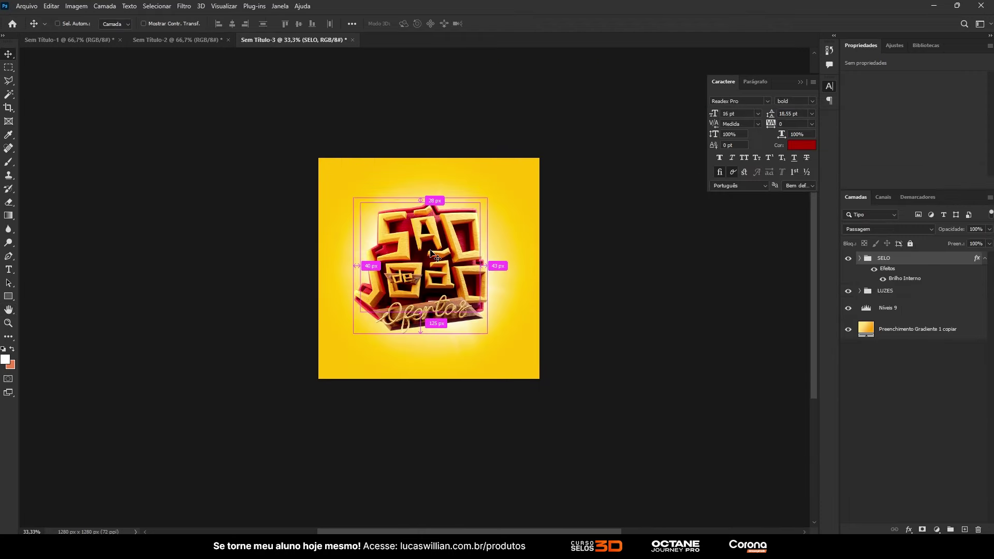
# Step: View the finished seal full screen without panels, recentred on the yellow gradient
pyautogui.press('f')
pyautogui.press('Tab')
pyautogui.moveTo(593, 310); pyautogui.dragTo(595, 283)
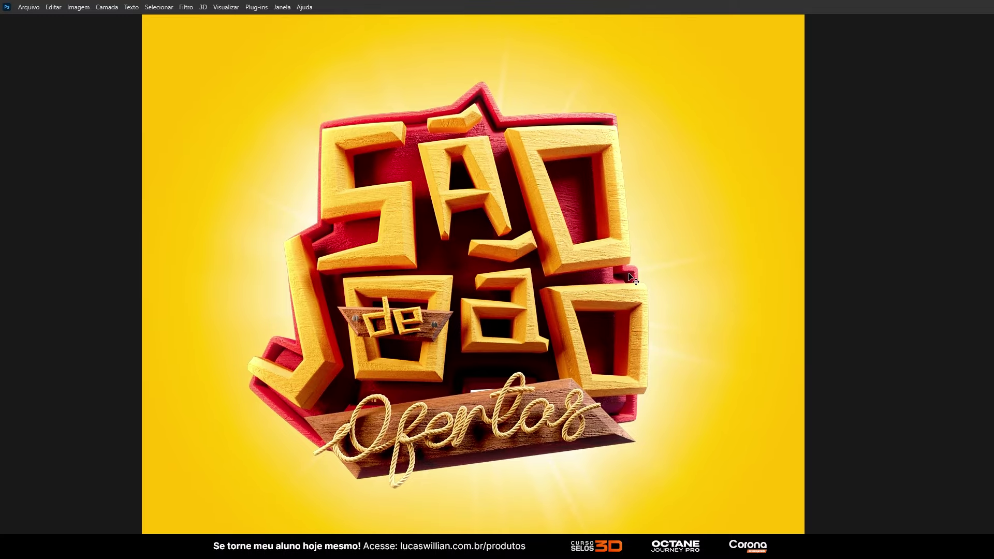